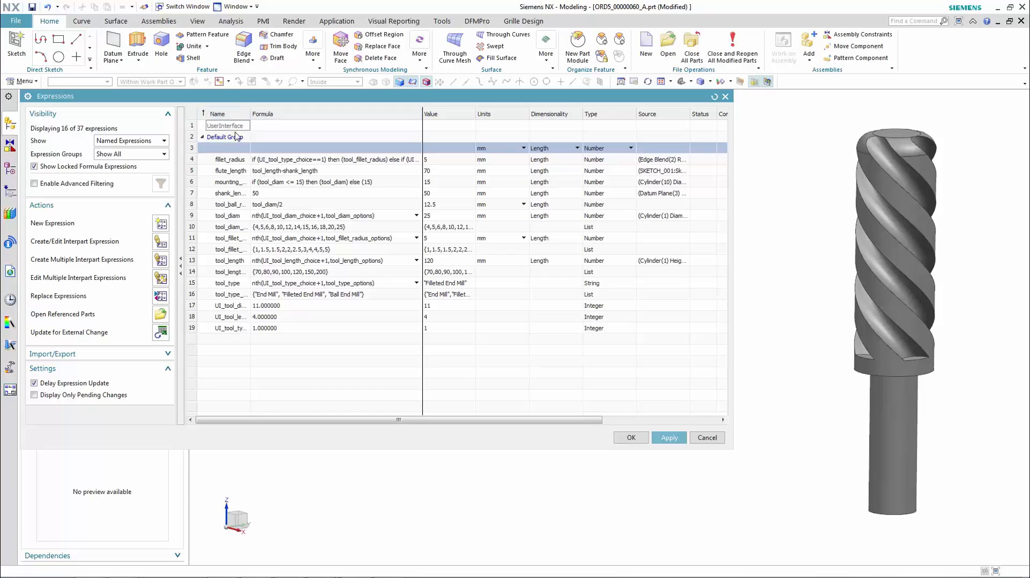
Create a new expression group named ListValues inside the UserInterface group.
right_click(236, 136)
left_click(243, 147)
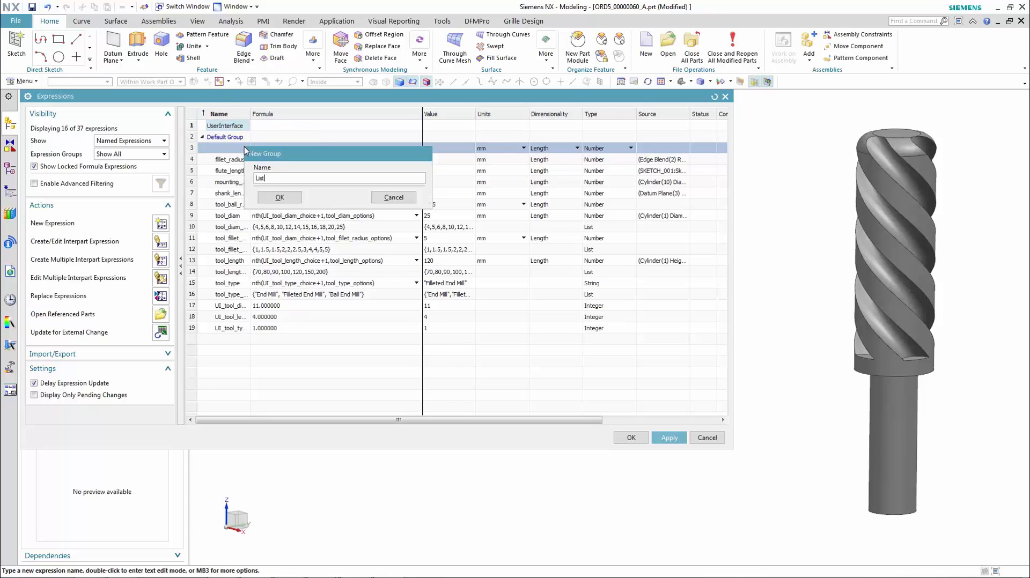
type("ListValues")
key("Return")
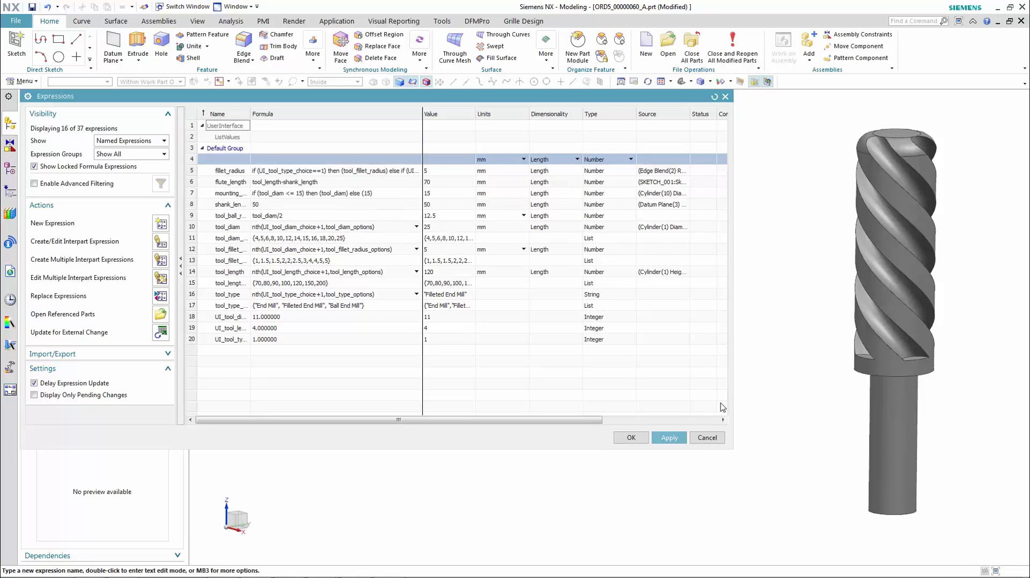
Widen the expression table and assign the UI_tool choice expressions to UserInterface and the tool options lists to ListValues.
left_click_drag(730, 399, 882, 367)
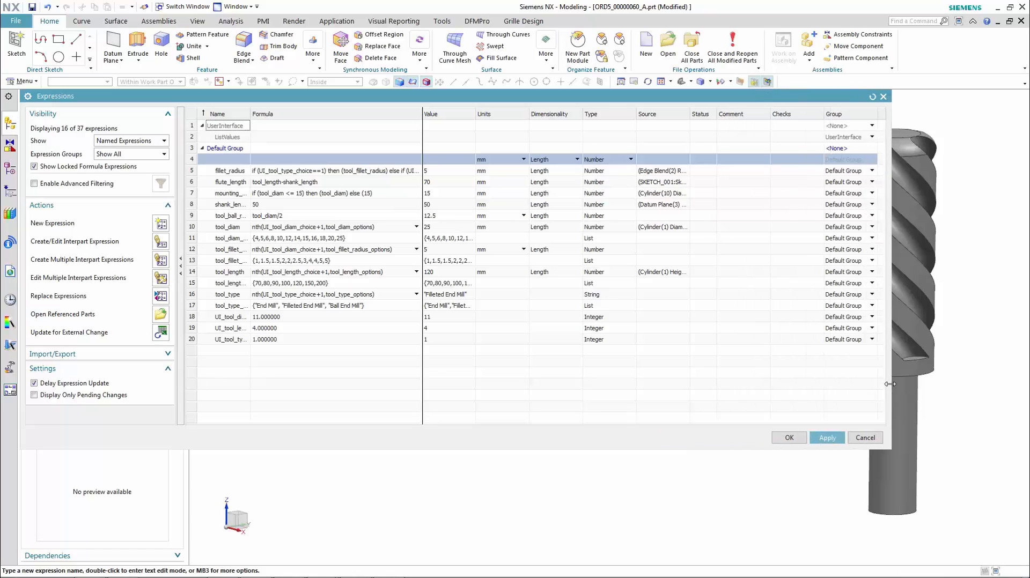
left_click(872, 341)
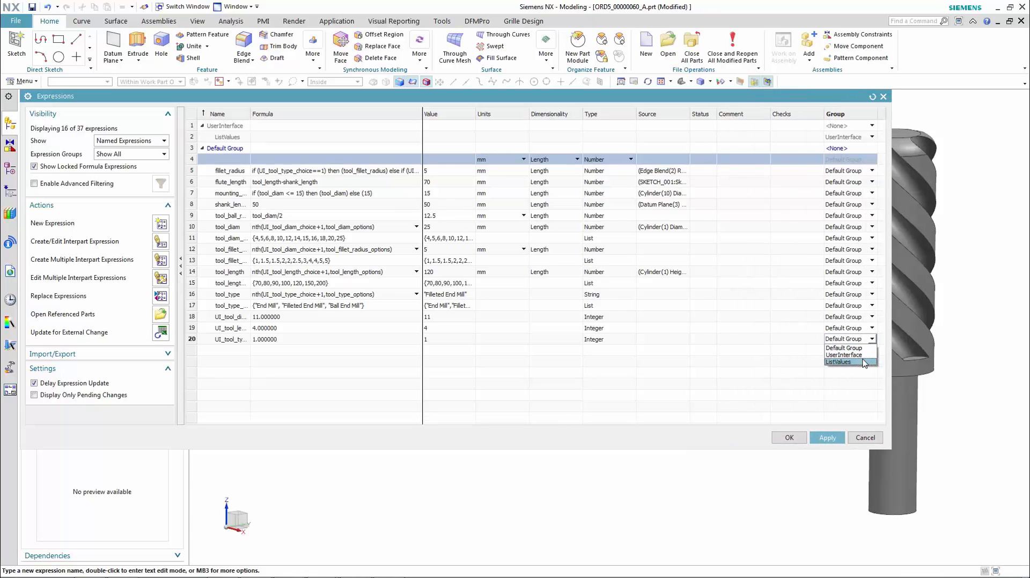
left_click(865, 360)
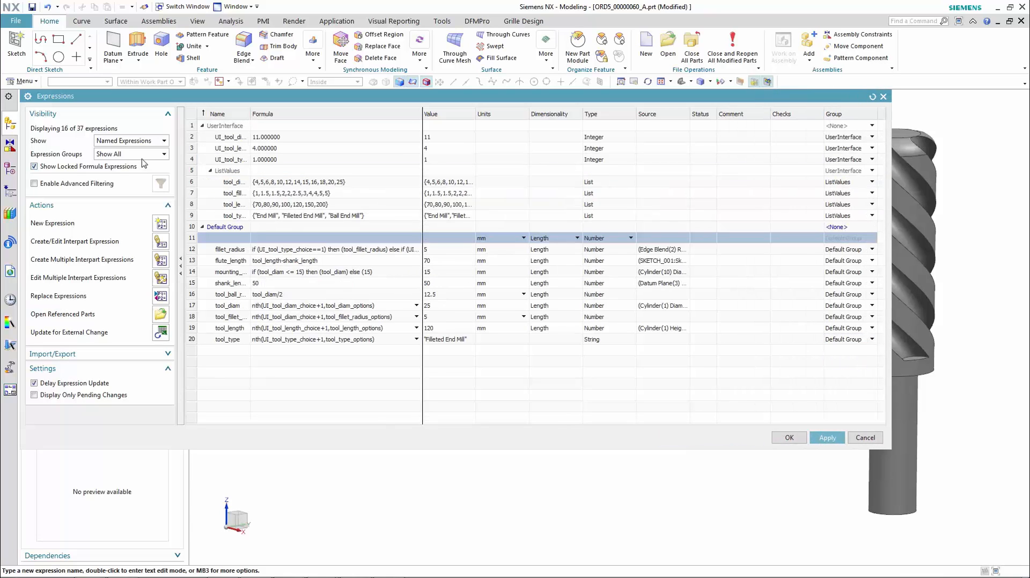
Make UserInterface the active expression group and limit the table to the active group only.
left_click(142, 156)
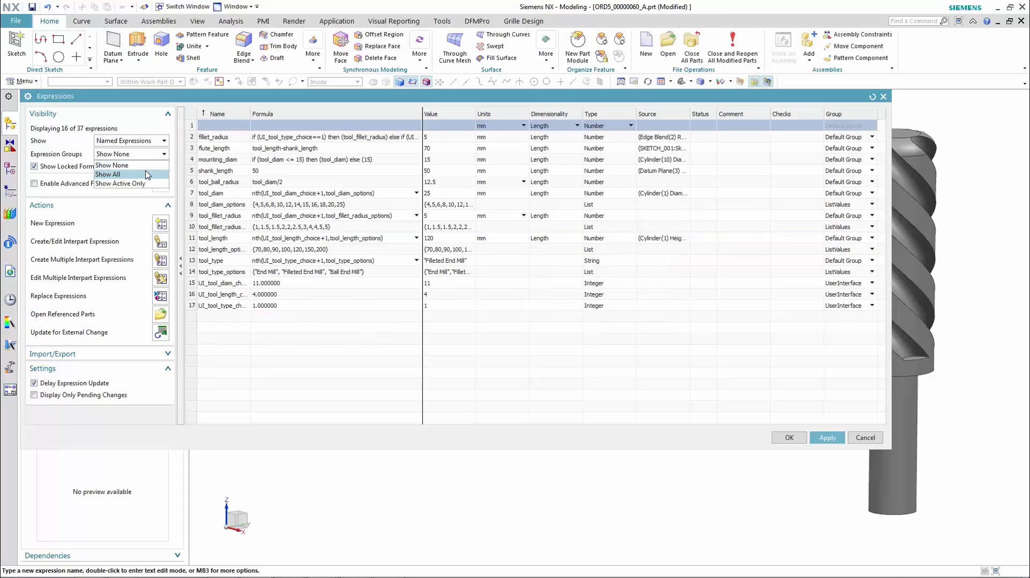
left_click(146, 176)
right_click(230, 126)
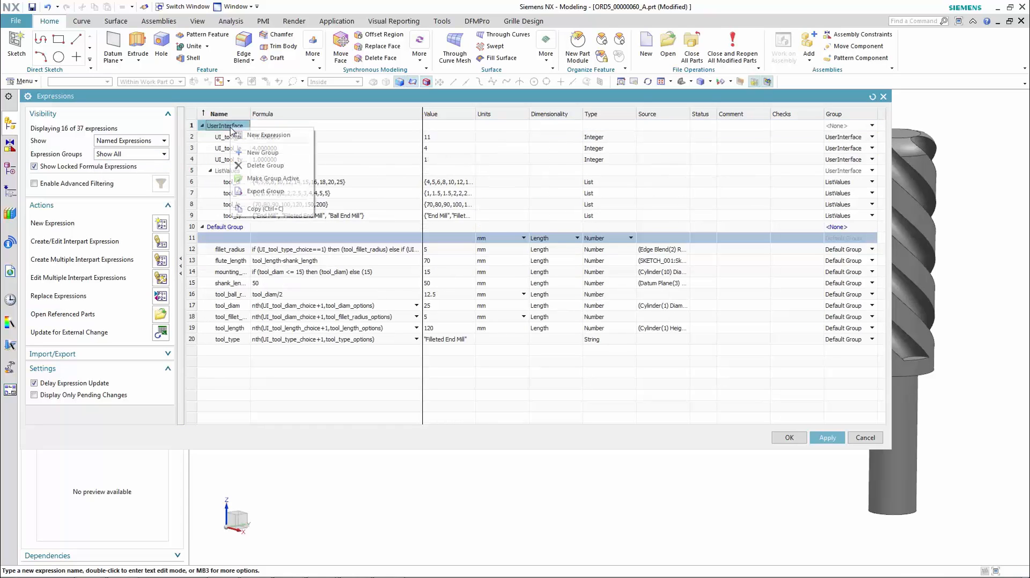
left_click(263, 180)
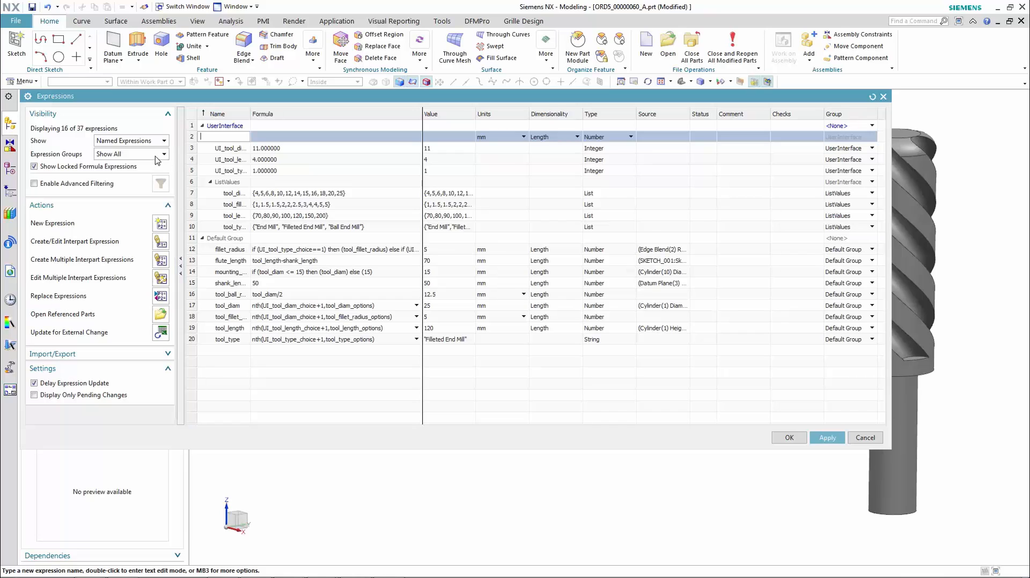
left_click(159, 157)
left_click(151, 184)
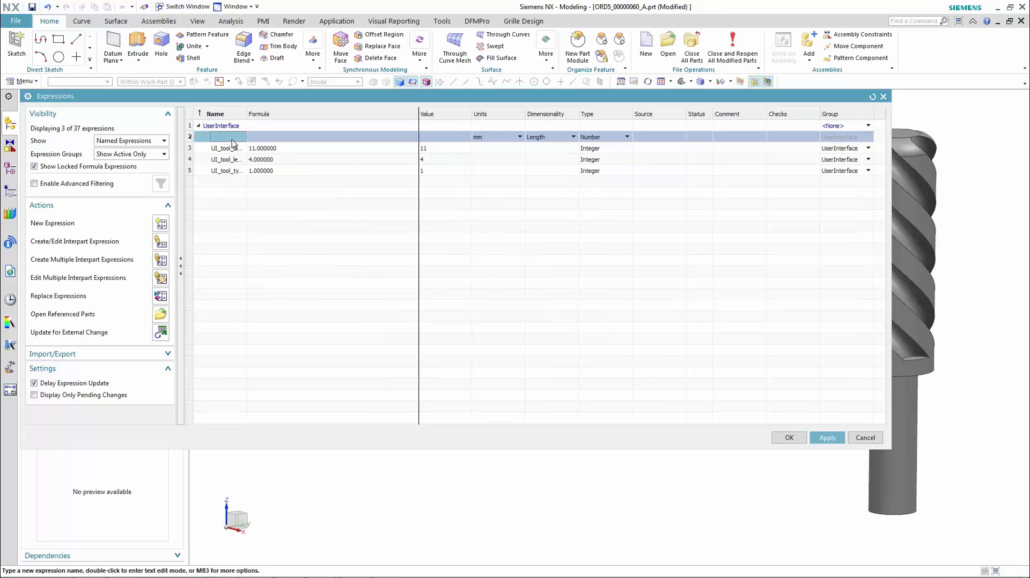
Add an expression UI_new_string with the formula "This is a string" to the active group and apply it.
type("NUI_new_string")
key("Tab")
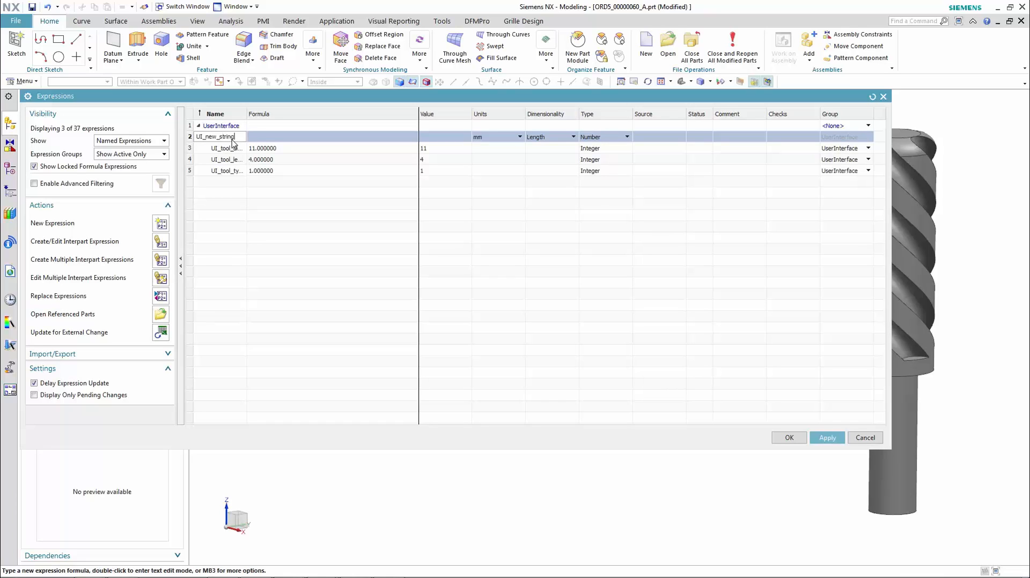
type("\"This is")
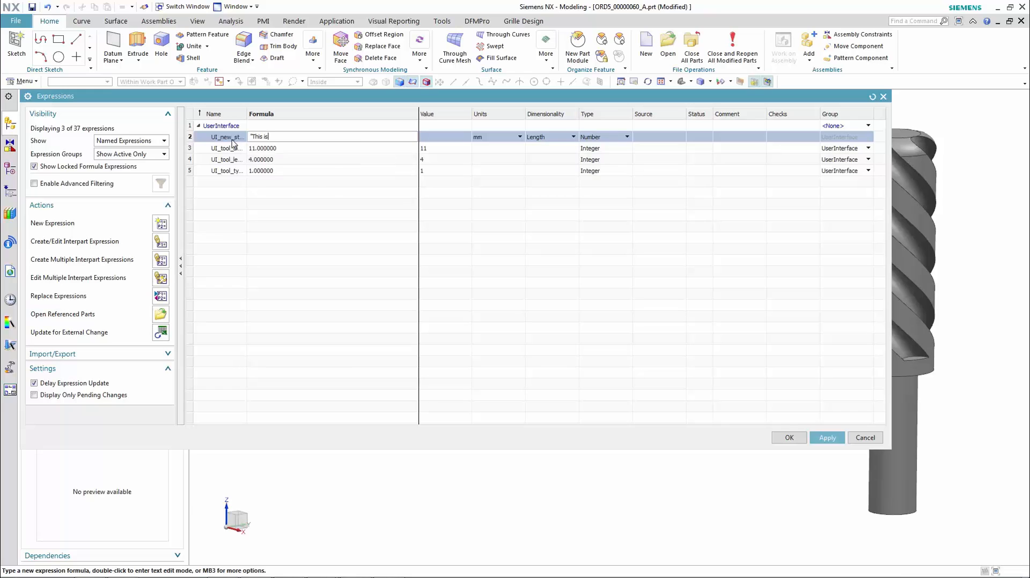
type(" a string\"")
key("Tab")
key("Tab")
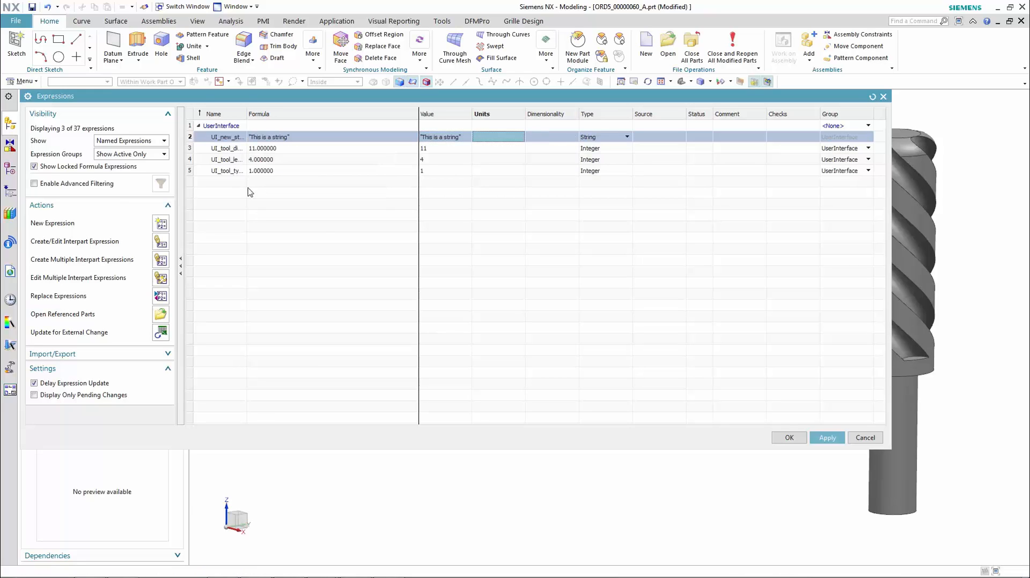
left_click(827, 438)
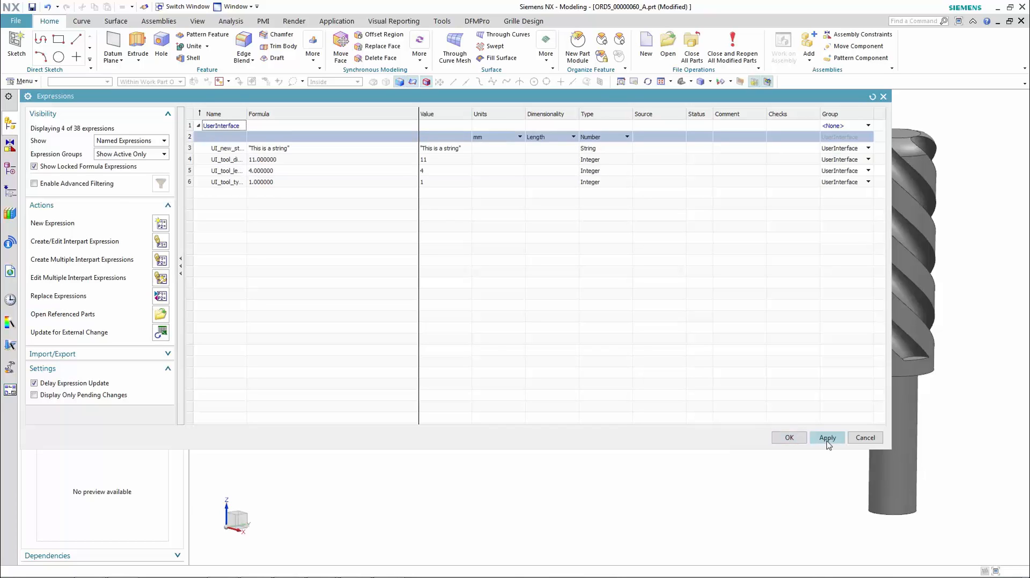
Show all expression groups to collapse UserInterface and Default Group, and set the group display to Show None.
left_click(155, 156)
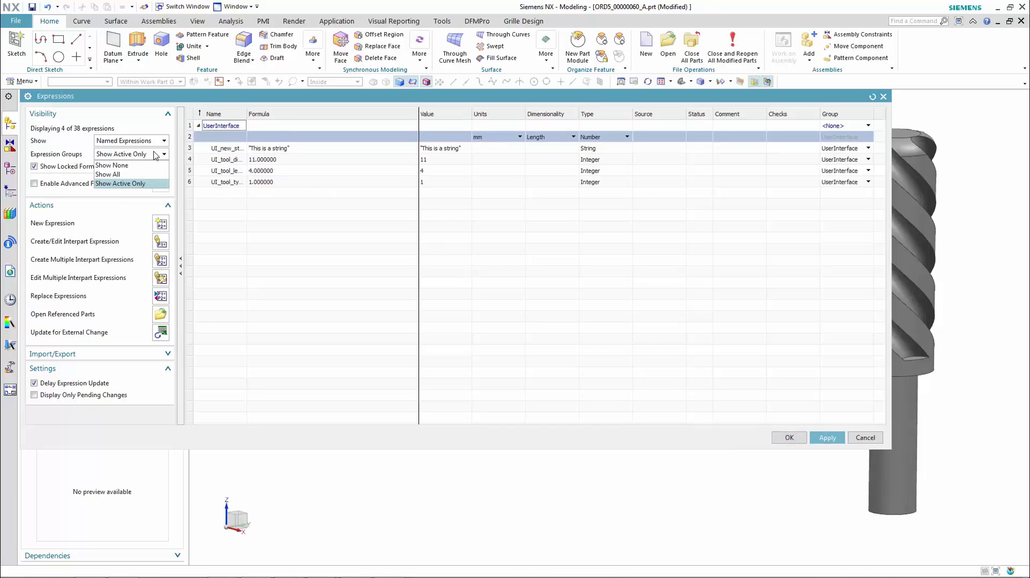
left_click(150, 174)
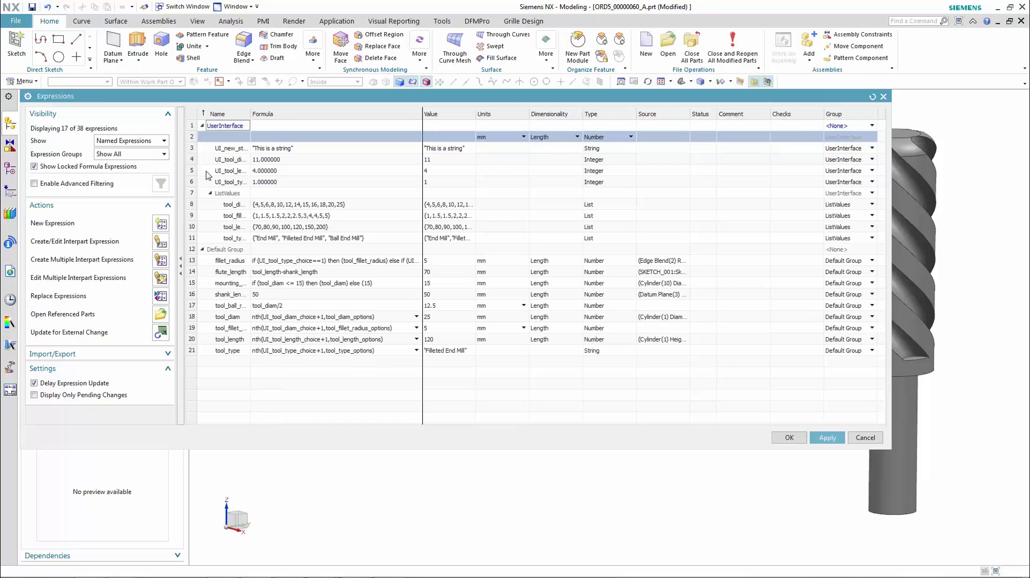
left_click(203, 125)
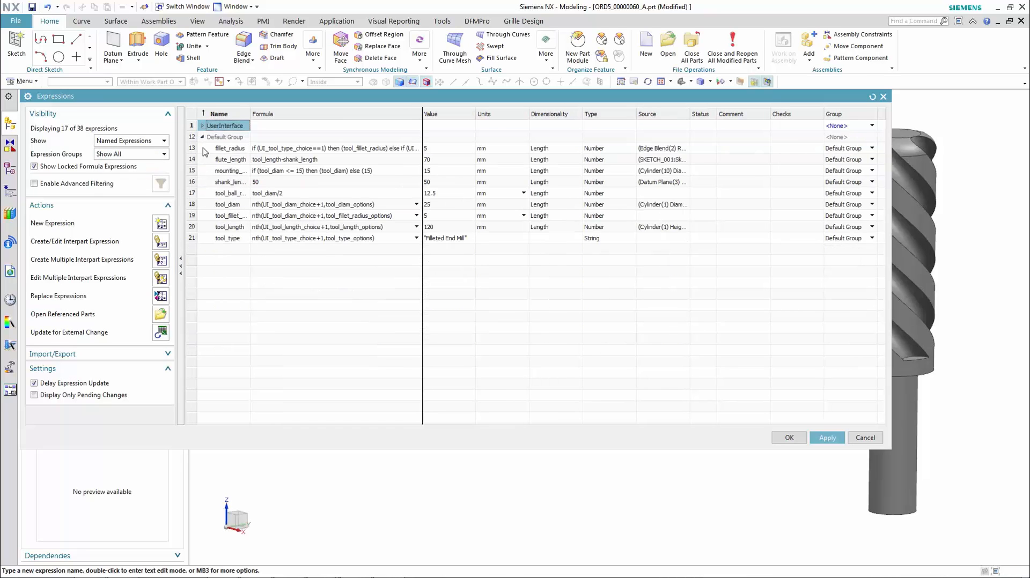
left_click(202, 136)
left_click(166, 157)
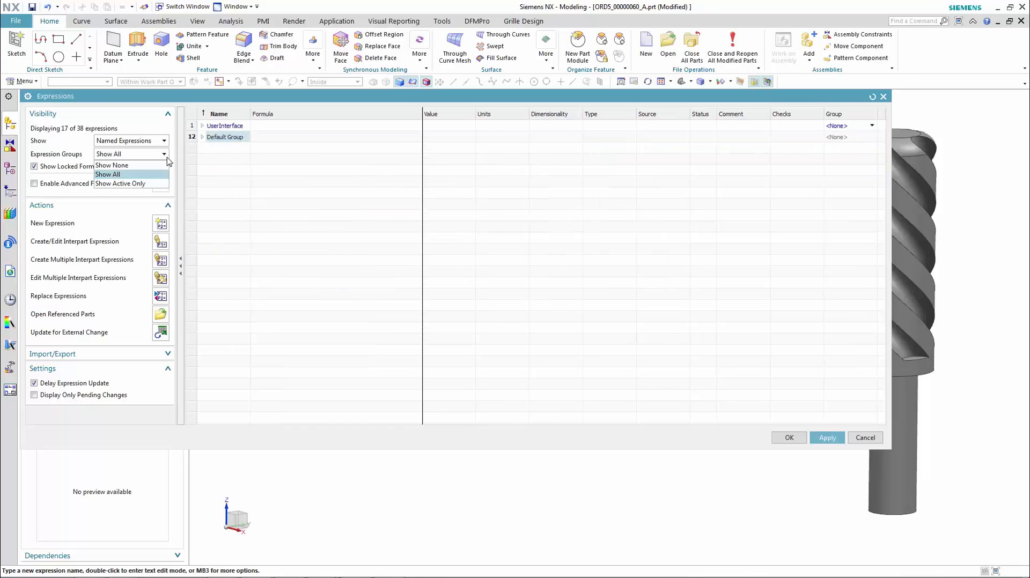
left_click(157, 167)
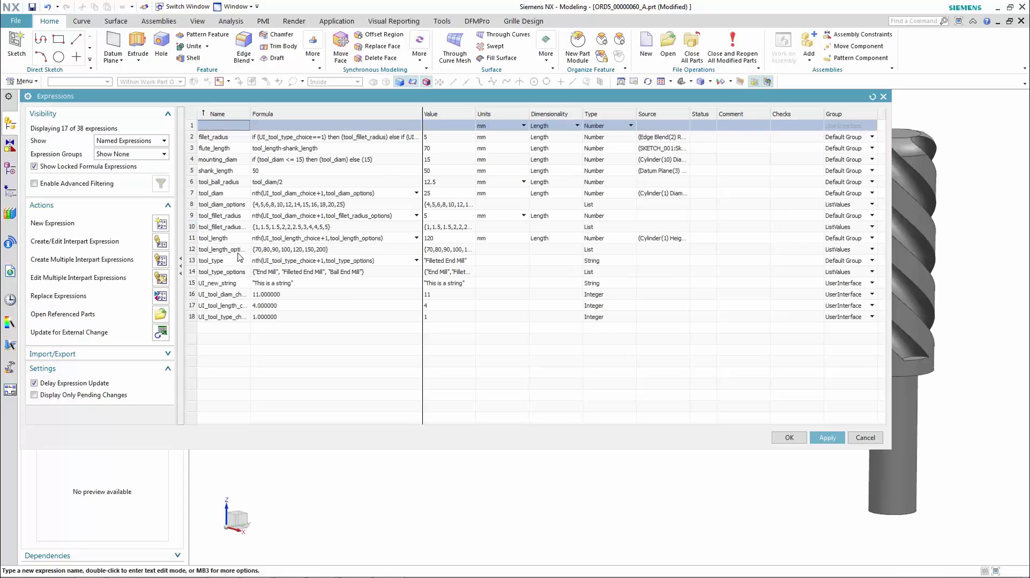
Set shank_length to 70 and UI_tool_diam_choice to 10, and apply the changes with only pending ones displayed.
left_click(290, 170)
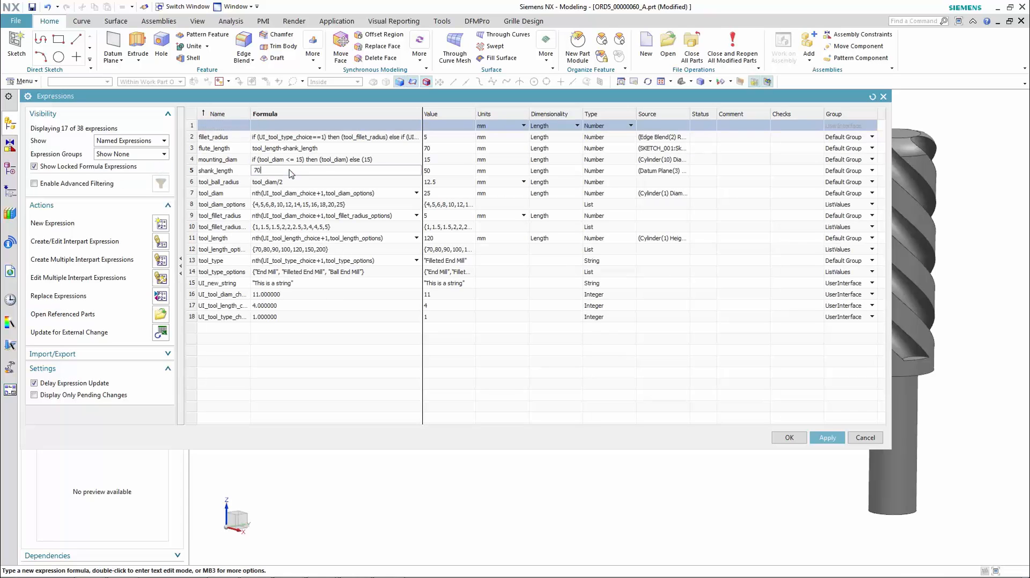
key("Return")
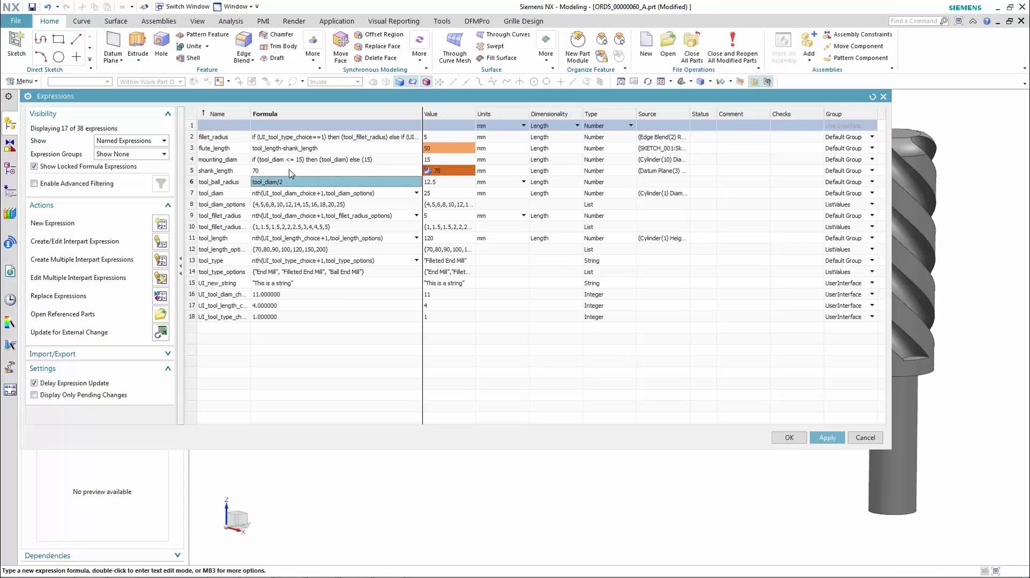
left_click(284, 294)
type("10")
key("Return")
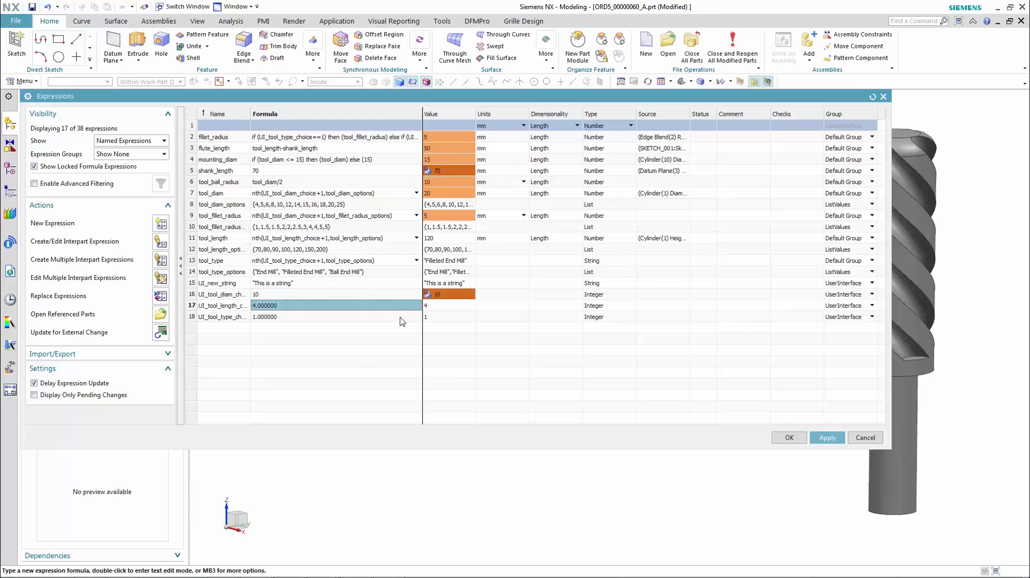
left_click(89, 396)
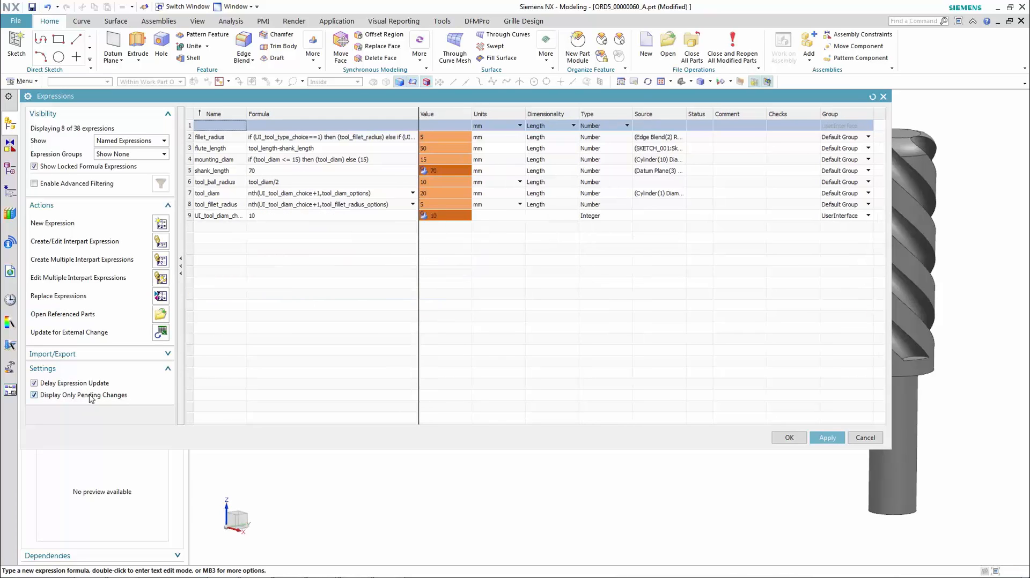
left_click(827, 438)
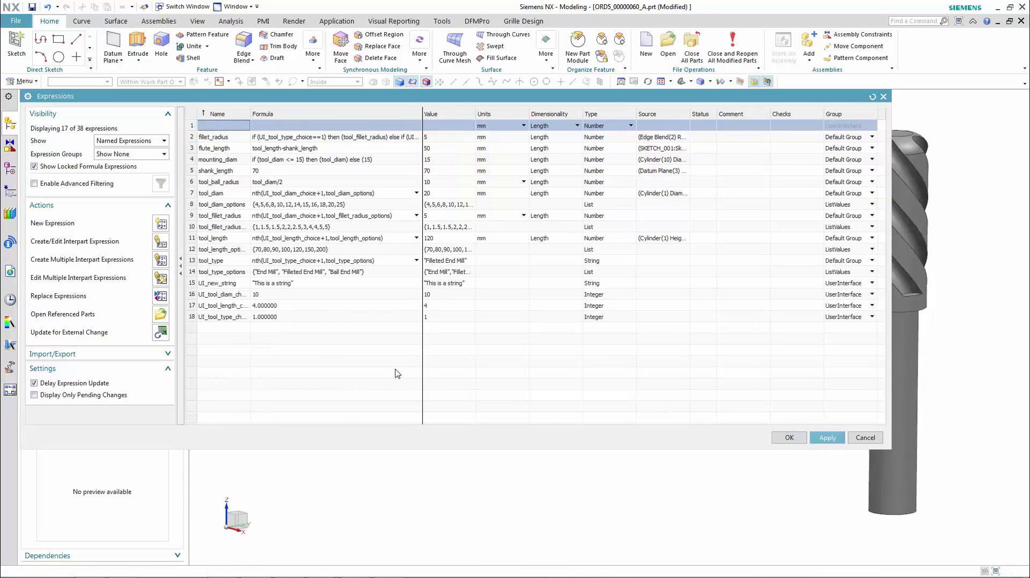
Add four more blank rows for new expressions to the table.
left_click(157, 225)
left_click(156, 225)
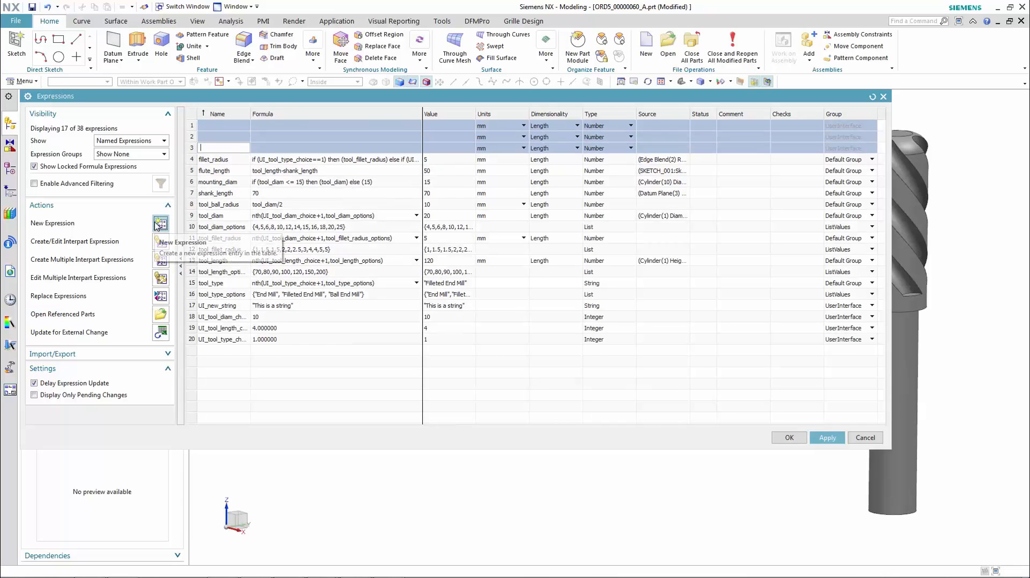
left_click(157, 225)
left_click(156, 225)
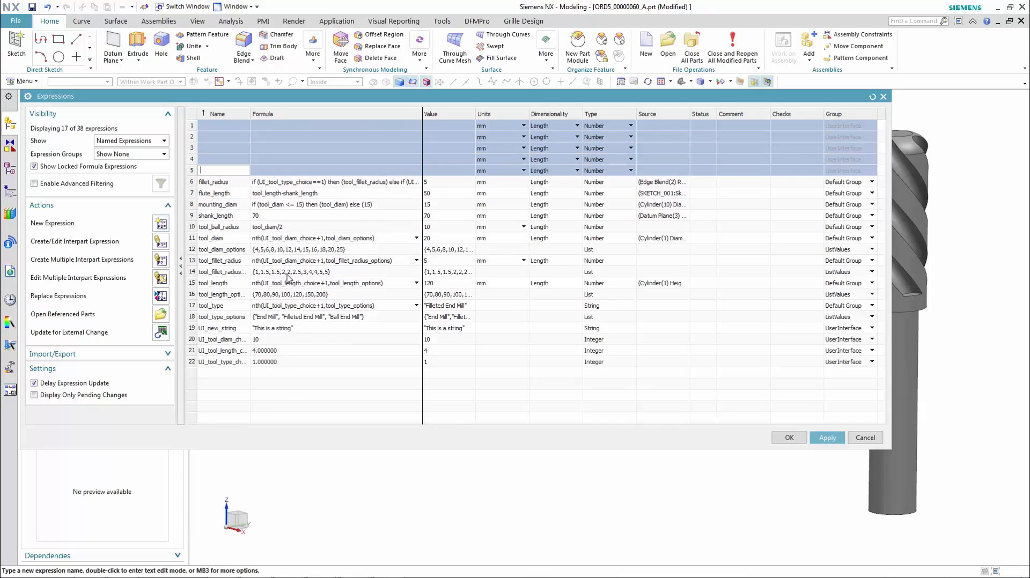
Switch to Excel, copy my_parameter_01 to my_parameter_05 with their values from B2:C6, and return to NX.
key("alt+Tab")
key("alt+Tab")
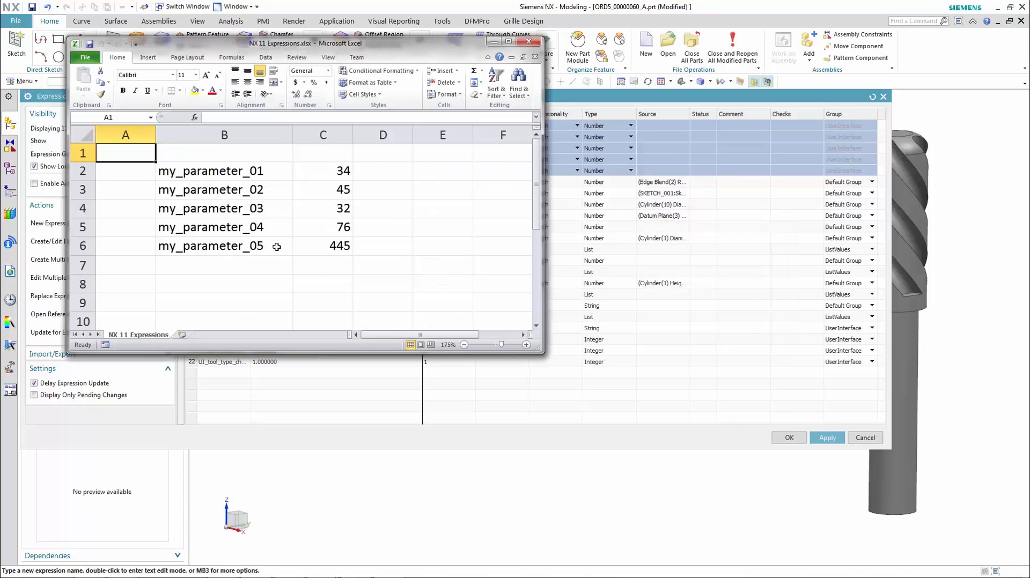
left_click_drag(218, 171, 323, 244)
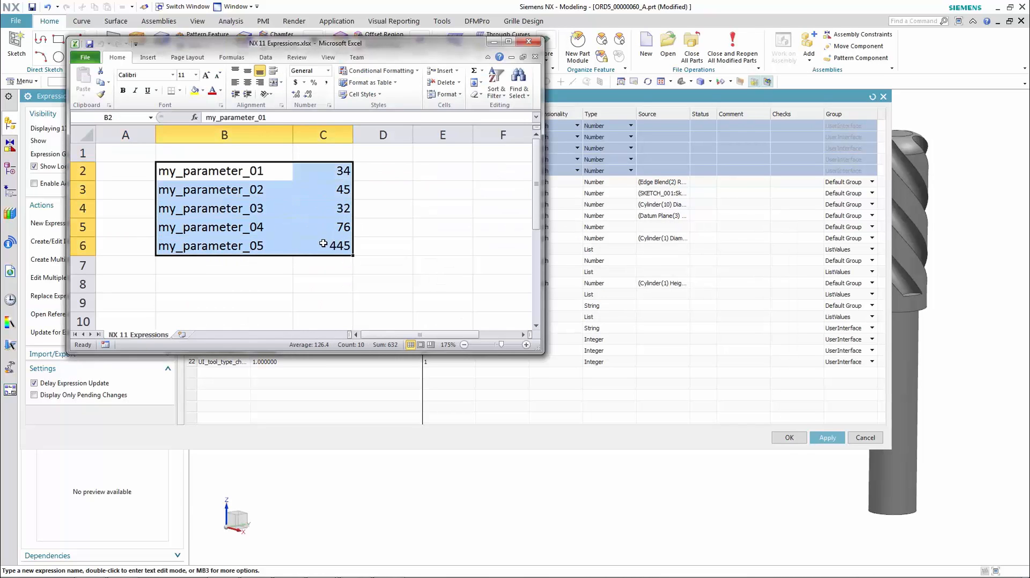
key("ctrl+c")
key("alt+Tab")
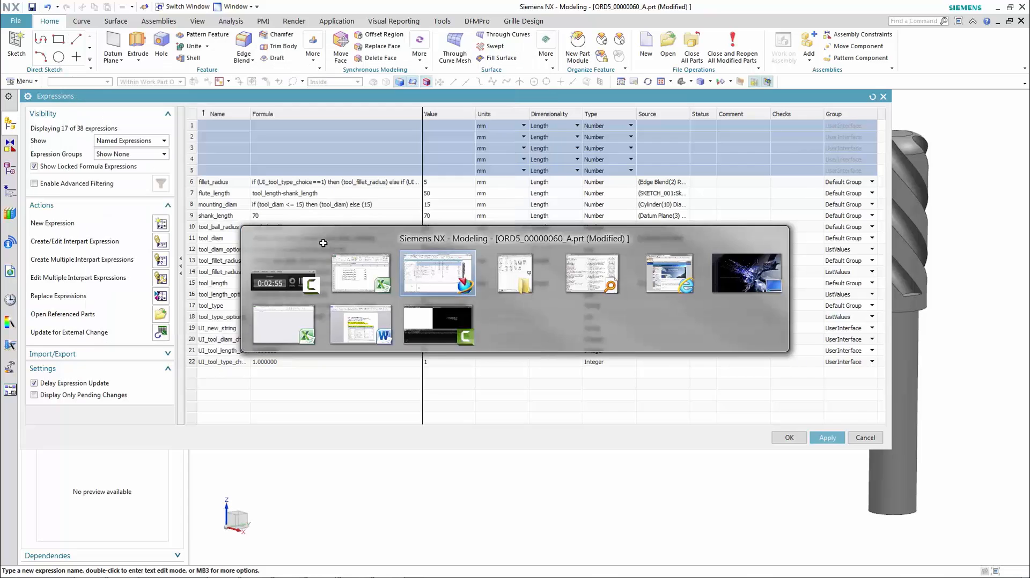
Paste the copied parameter names and values into the five blank expression rows and apply them.
right_click(237, 125)
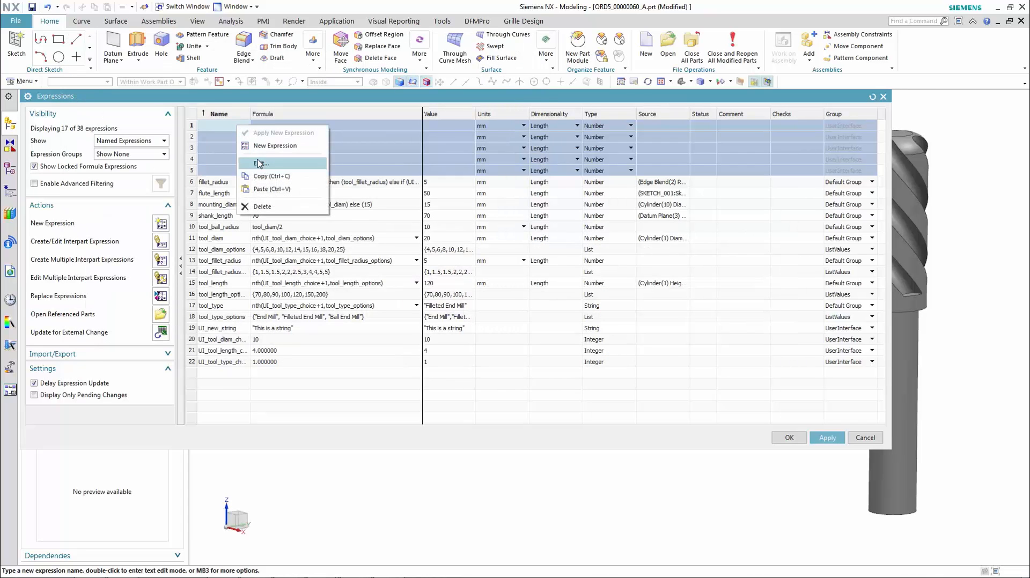
left_click(265, 192)
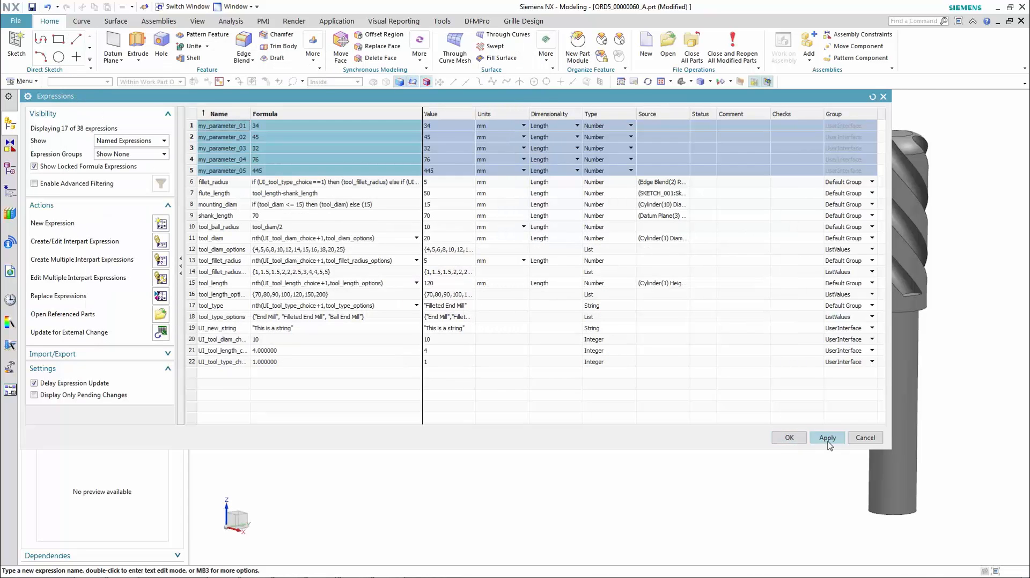
left_click(827, 438)
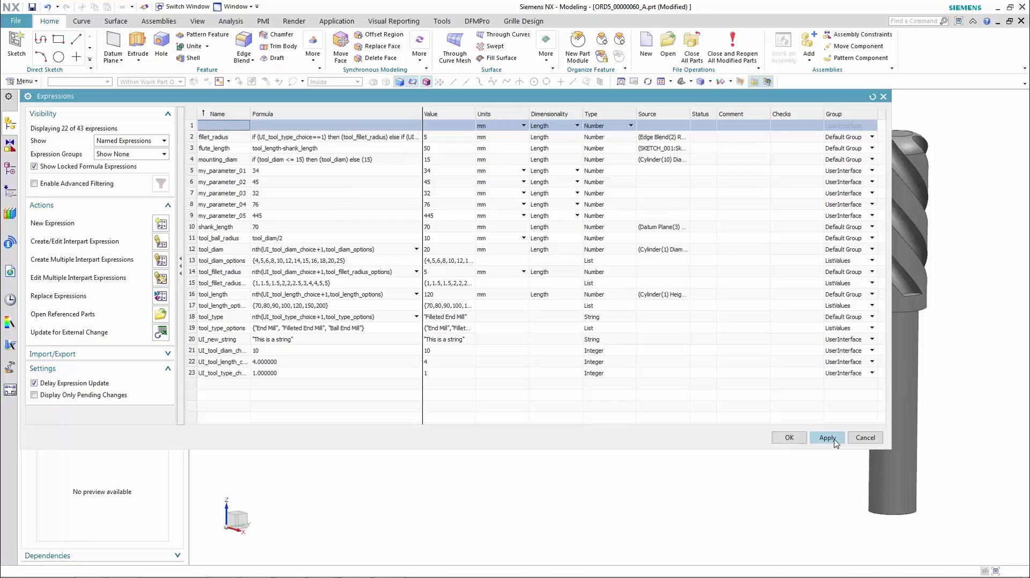
Set the formulas of my_parameter_01, my_parameter_03 and my_parameter_05 to 260 in a single edit.
left_click(304, 177)
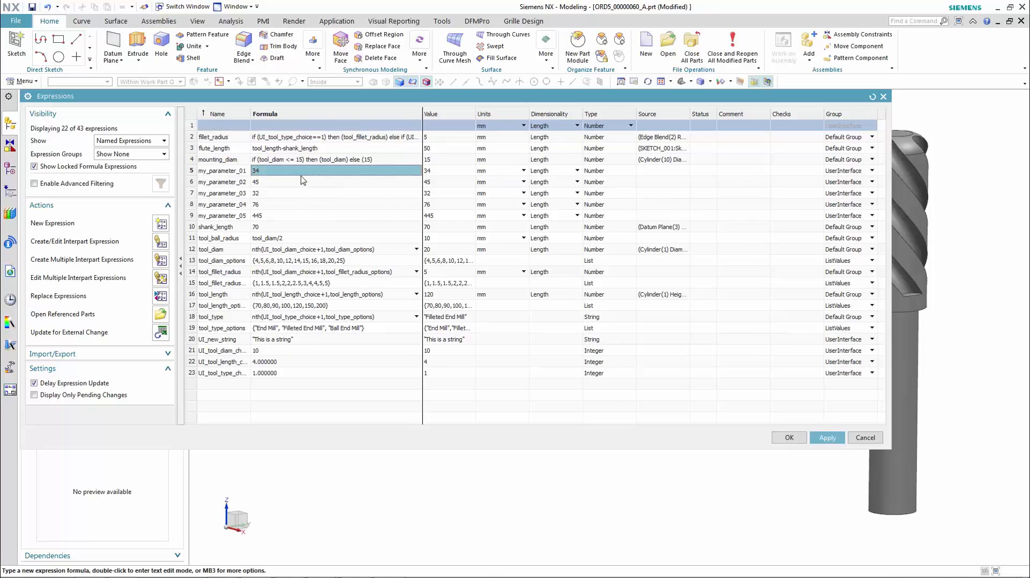
left_click(296, 193, "ctrl")
left_click(296, 215, "ctrl")
right_click(295, 216)
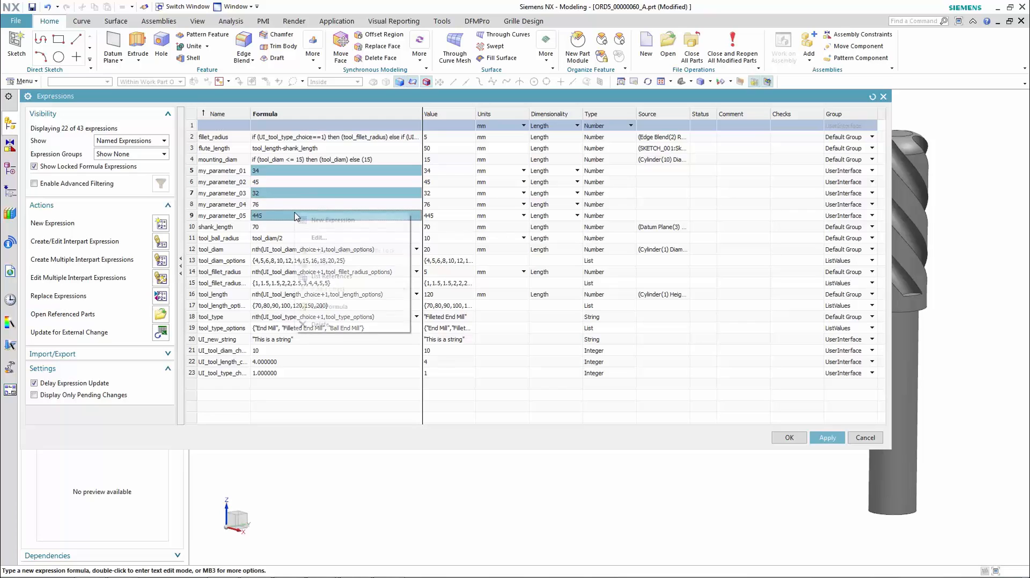
left_click(319, 238)
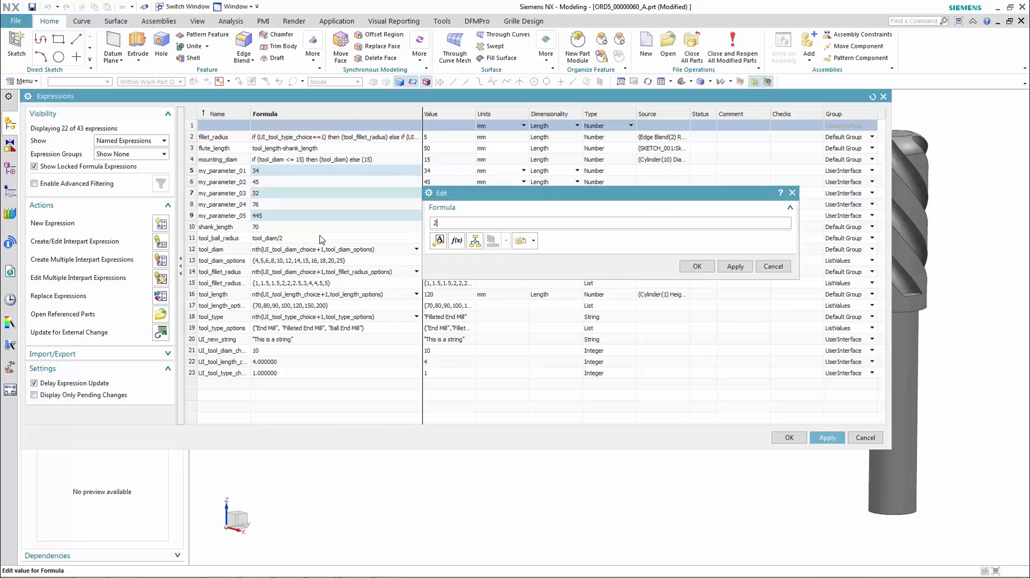
left_click(697, 267)
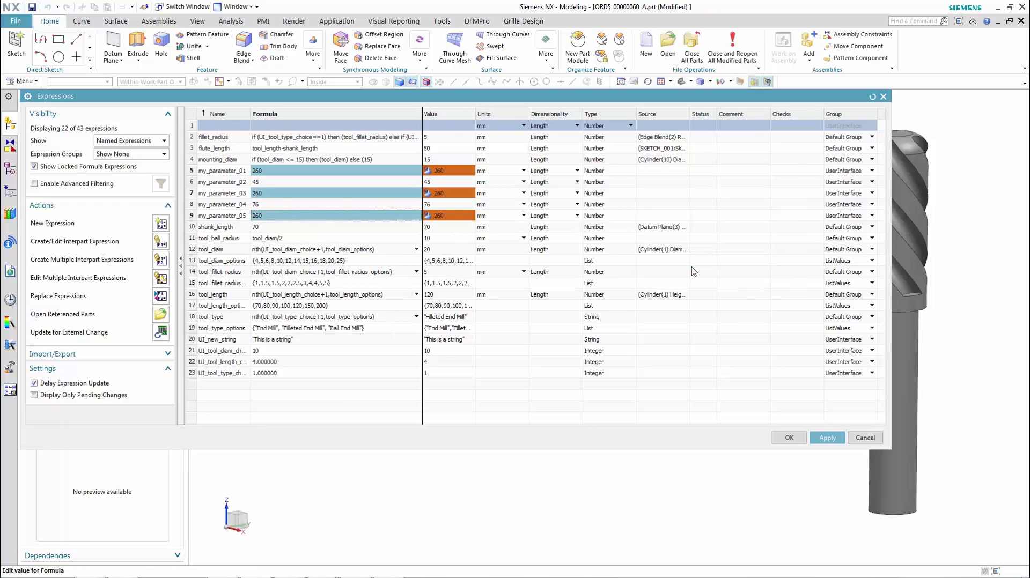
Apply the pending formula edits, then copy the five parameter values in C2:C6 from Excel and return to NX.
left_click(828, 438)
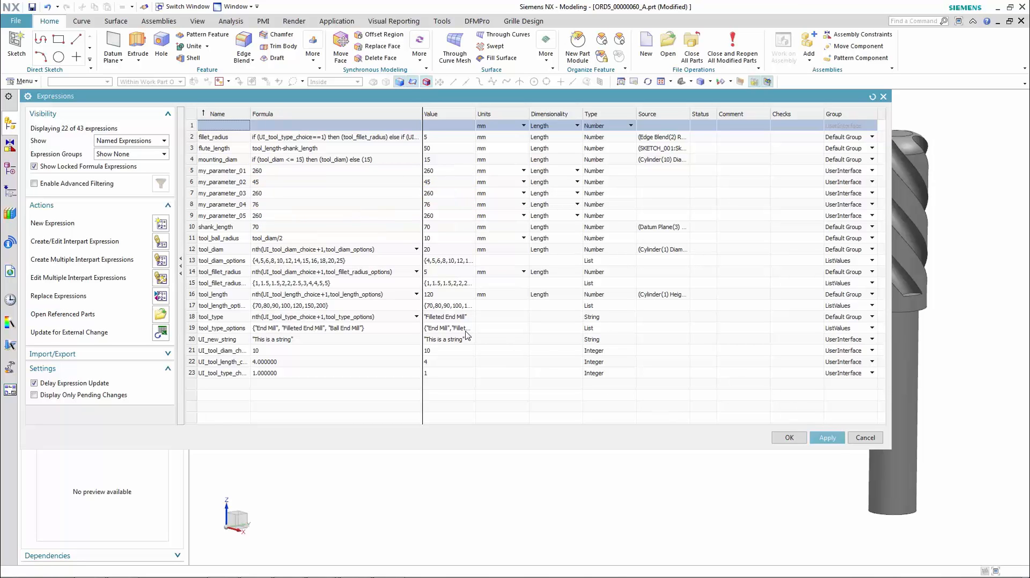
key("alt+Tab")
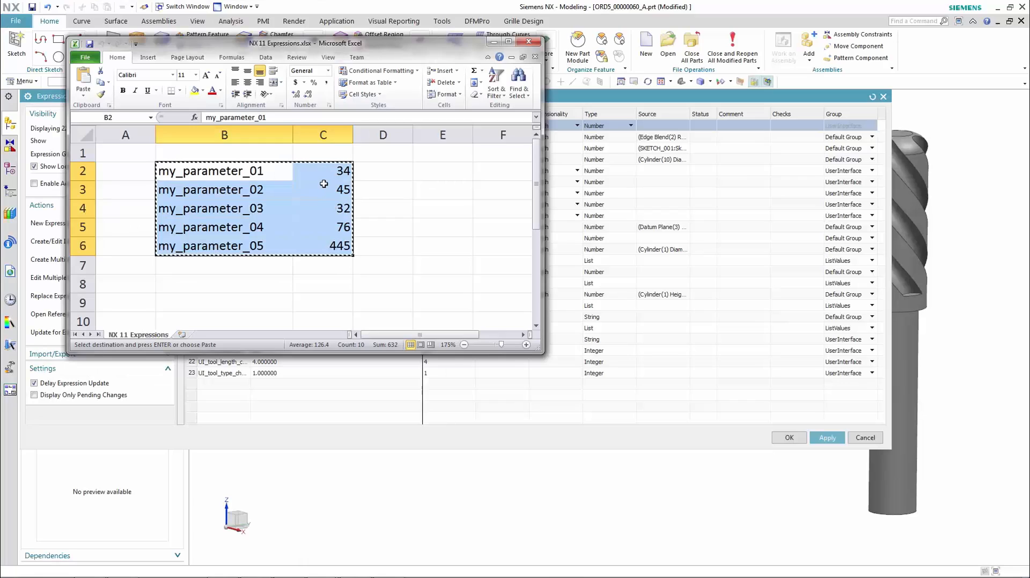
key("ctrl+c")
left_click(325, 179)
left_click_drag(325, 182, 334, 245)
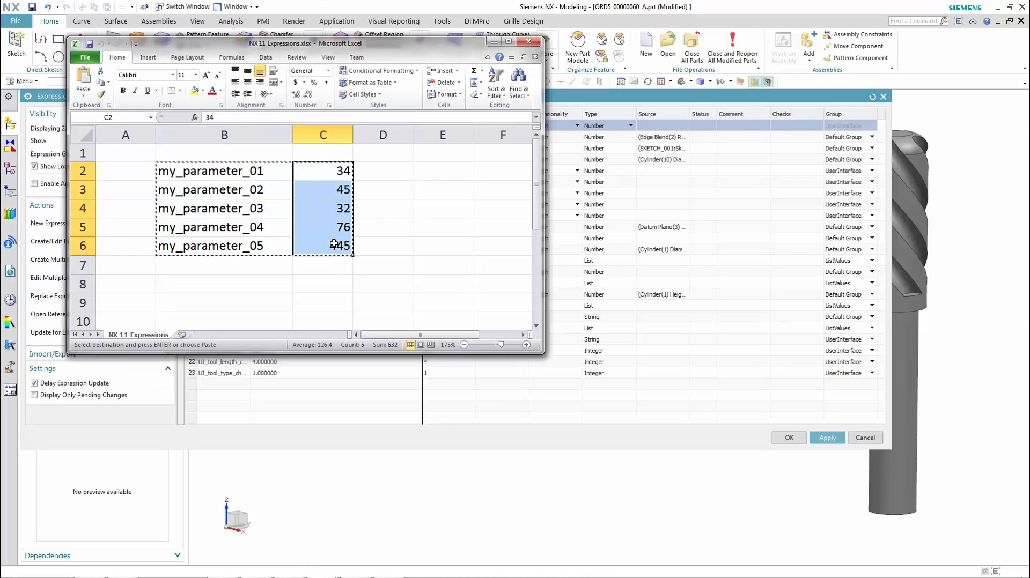
key("alt+Tab")
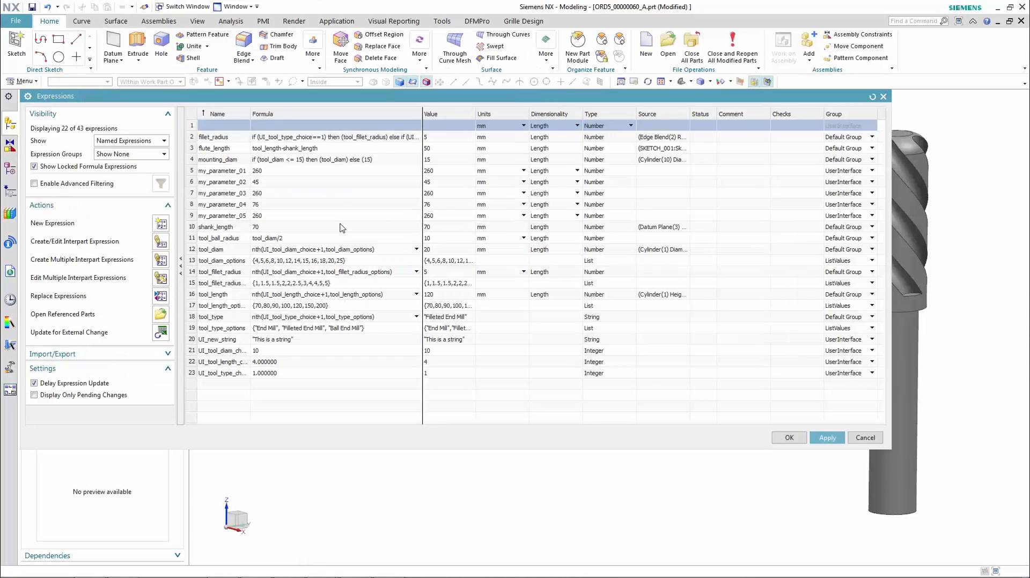
Paste the copied values into the formulas of my_parameter_01 through my_parameter_05 and apply the changes.
left_click(324, 172)
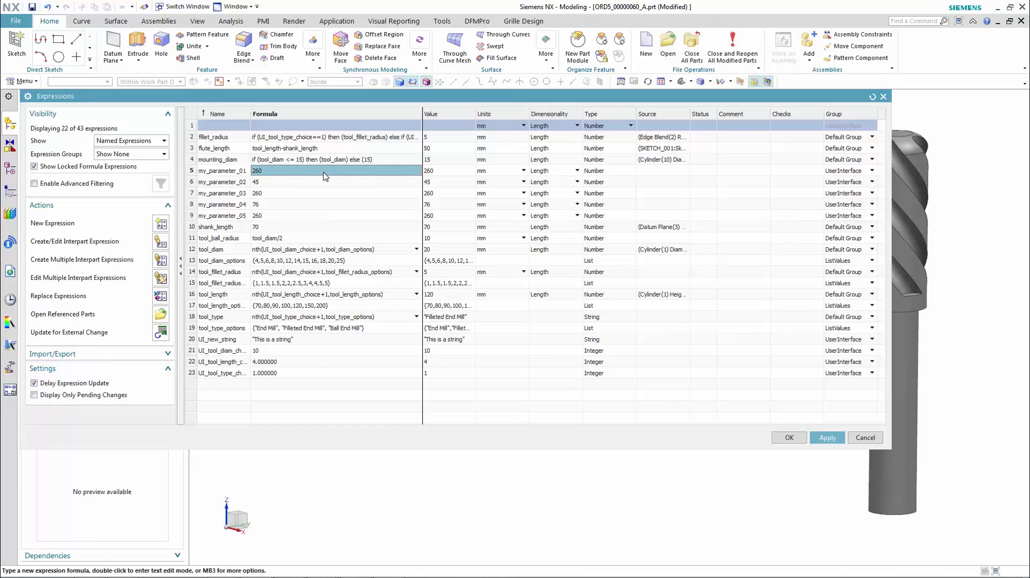
key("shift+Down")
key("shift+Down")
key("shift+Down")
key("shift+Down")
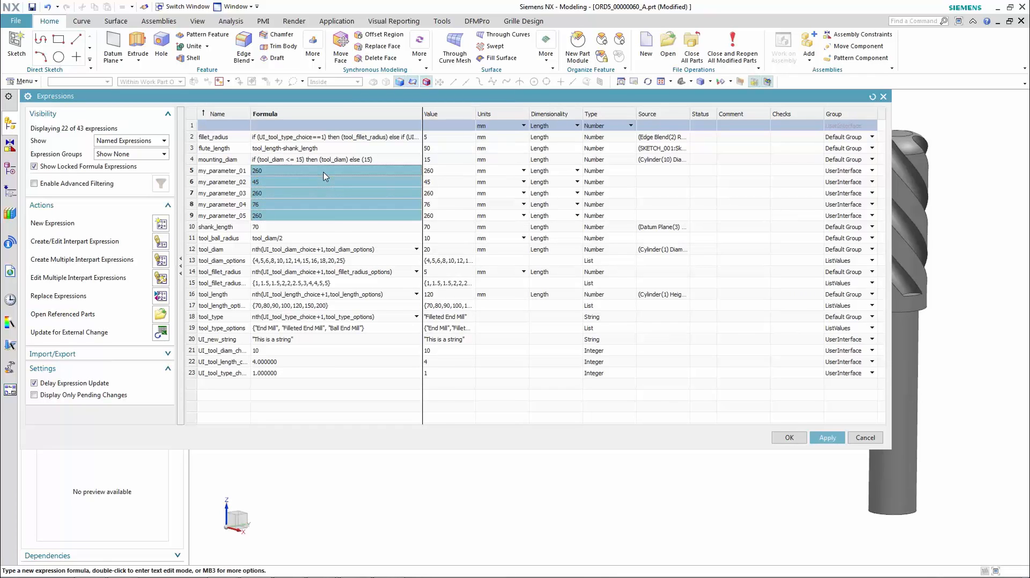
right_click(324, 172)
left_click(355, 226)
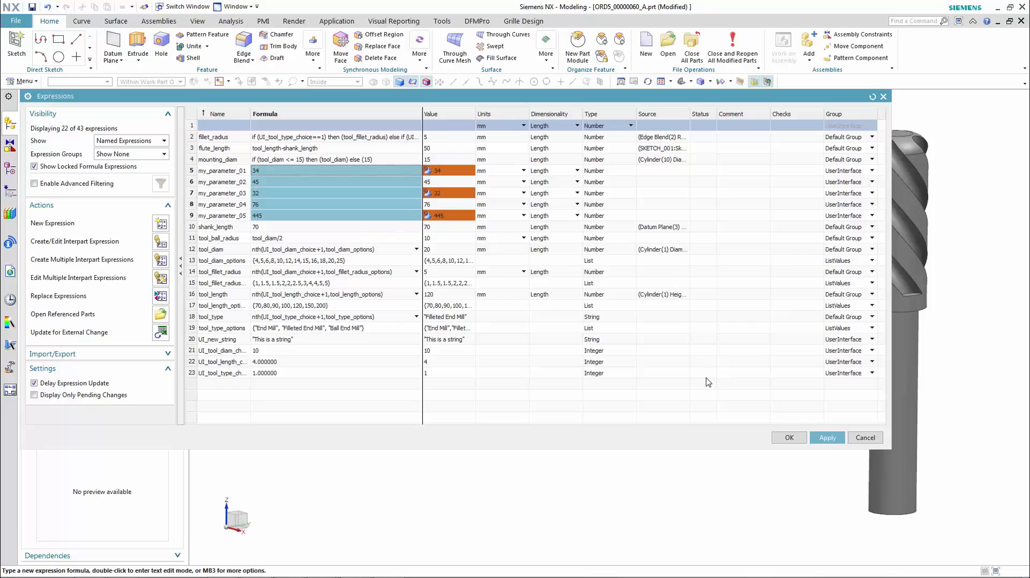
left_click(829, 439)
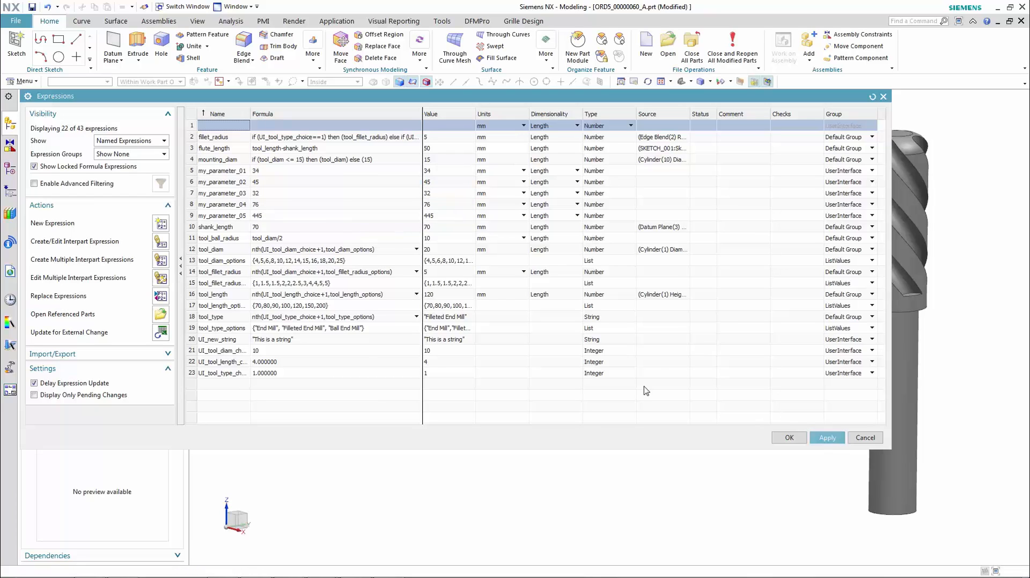
Try to create another expression with the existing name my_parameter_01, and delete that entry.
left_click(213, 127)
type("my")
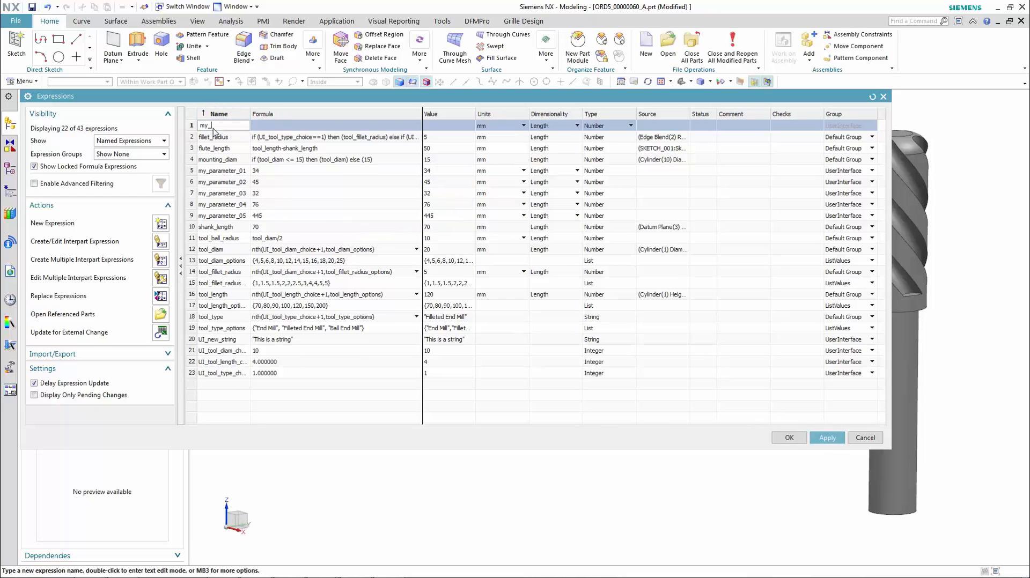
type("_parameter_01")
key("Return")
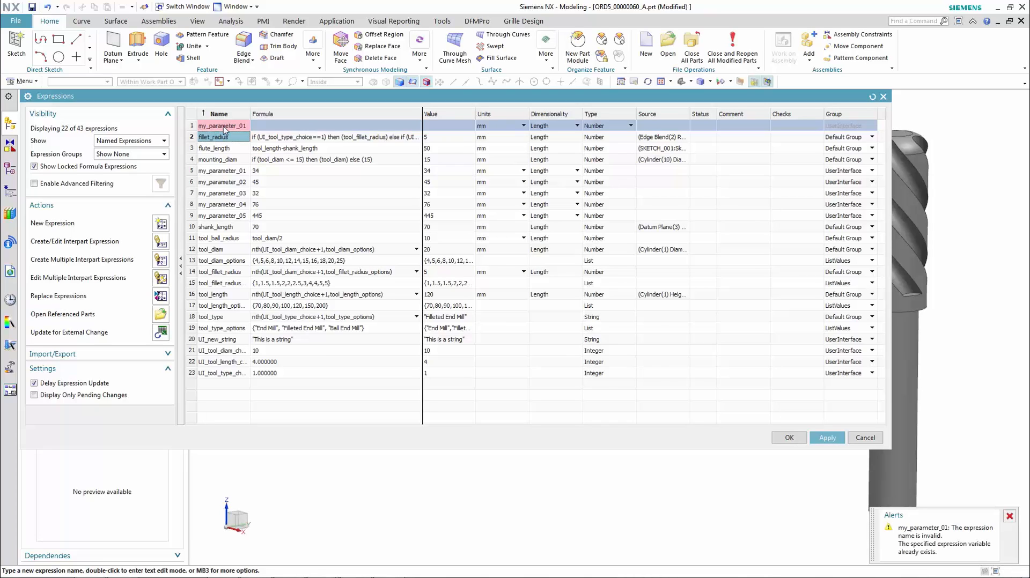
right_click(223, 126)
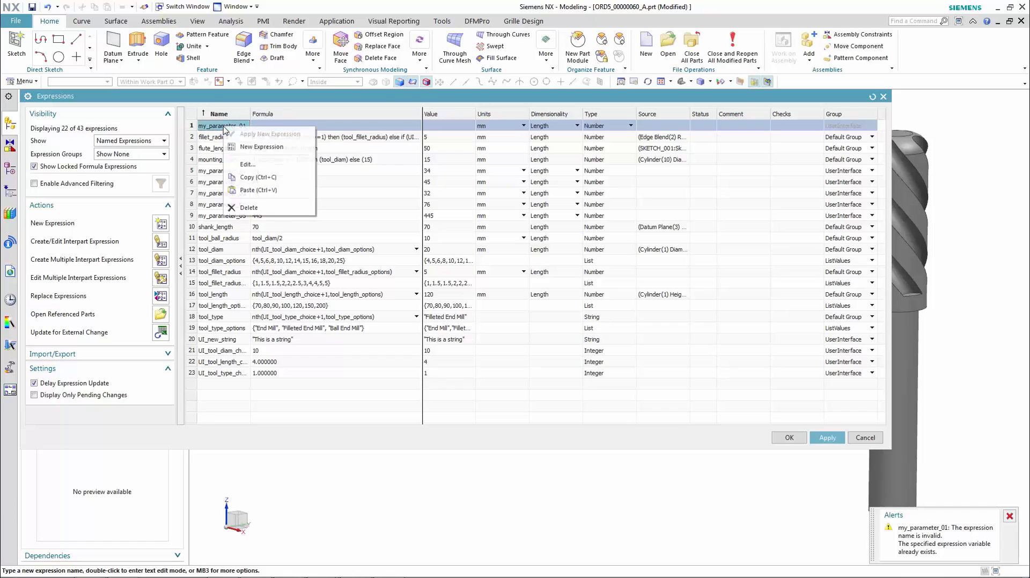
left_click(252, 209)
Provide two blank expression rows and define the first one as my_distance with the formula 100.
type("My")
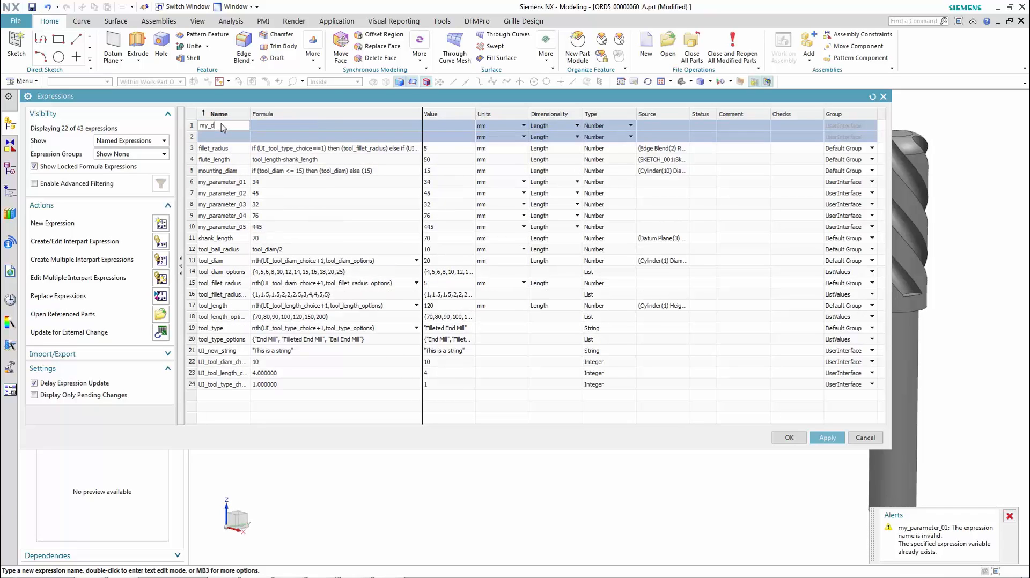
type("_distance")
key("Tab")
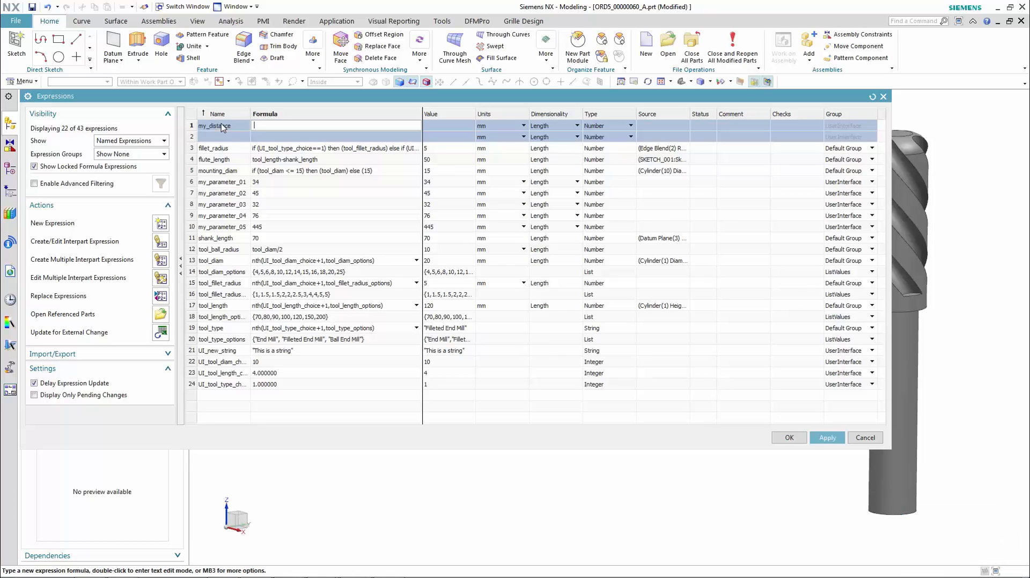
type("100")
key("Tab")
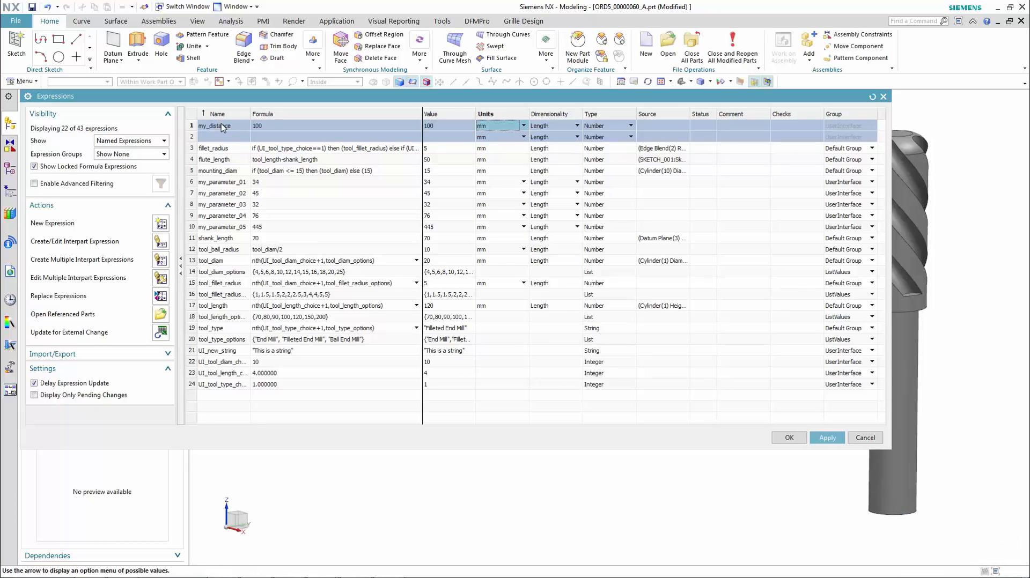
Define the second new expression as my_time with Time dimensionality and the formula 1200, and apply both new expressions.
left_click(216, 138)
type("my")
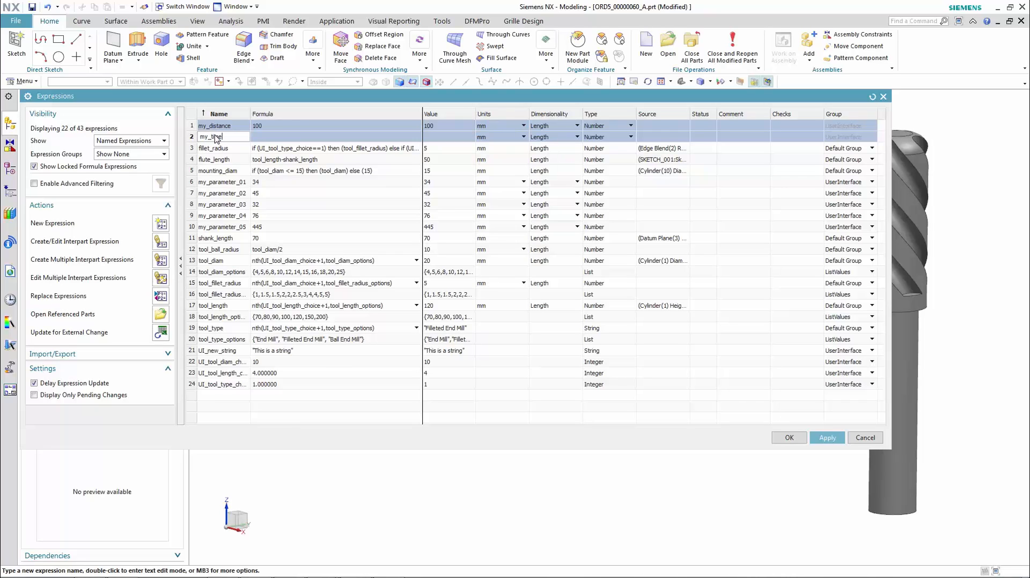
type("_time")
left_click(575, 139)
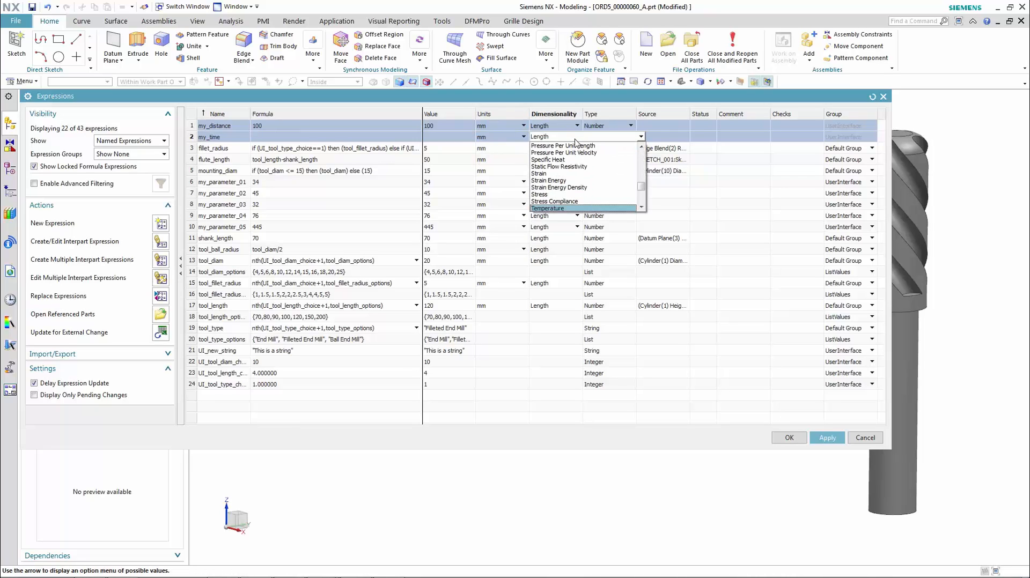
scroll(573, 172, "down", 4)
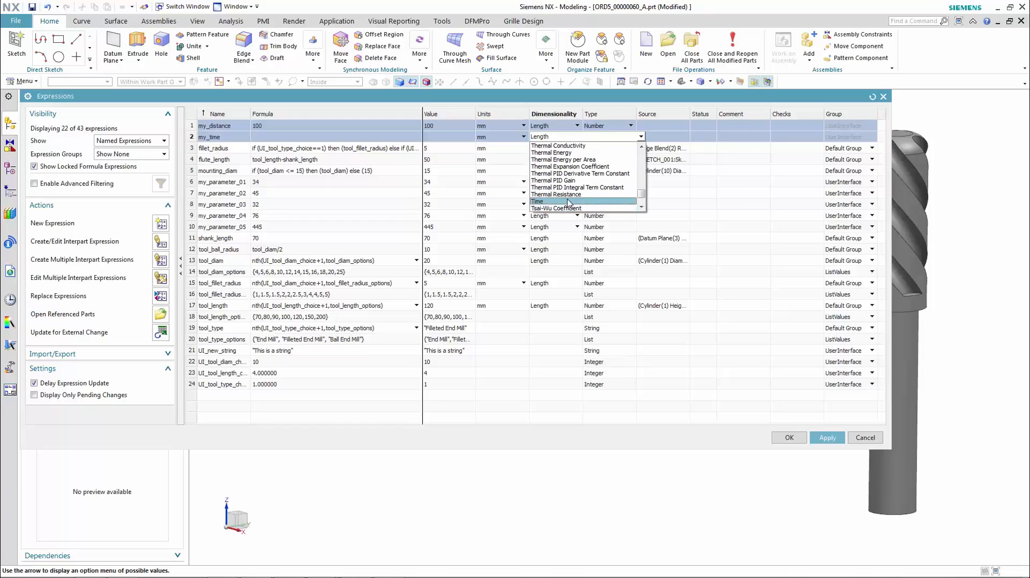
left_click(569, 202)
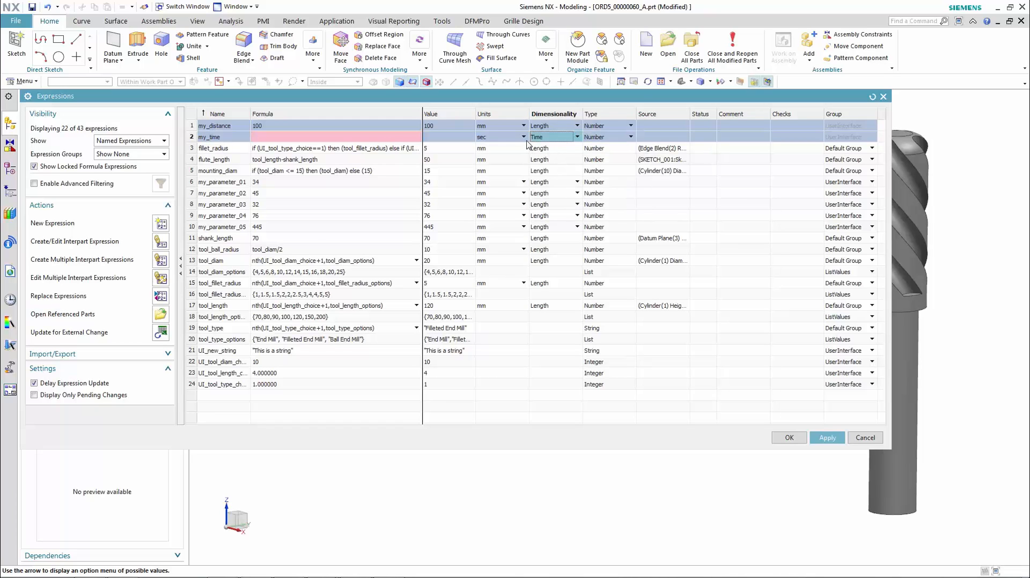
left_click(369, 138)
type("12")
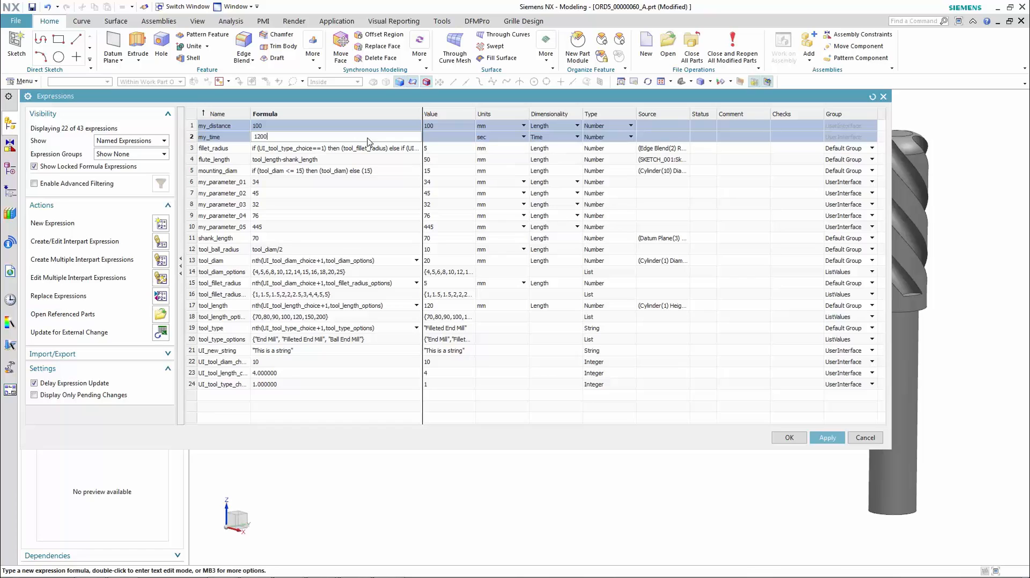
type("00")
key("Return")
left_click(826, 439)
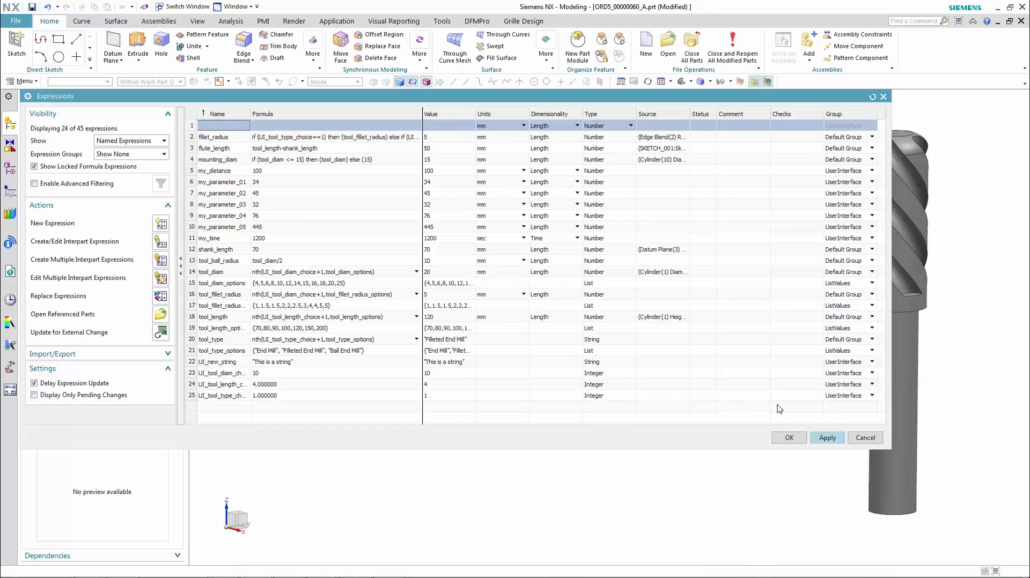
Create an expression named my_speed with the formula my_distance / my_time, inserting my_distance from its existing row.
left_click(236, 128)
type("m")
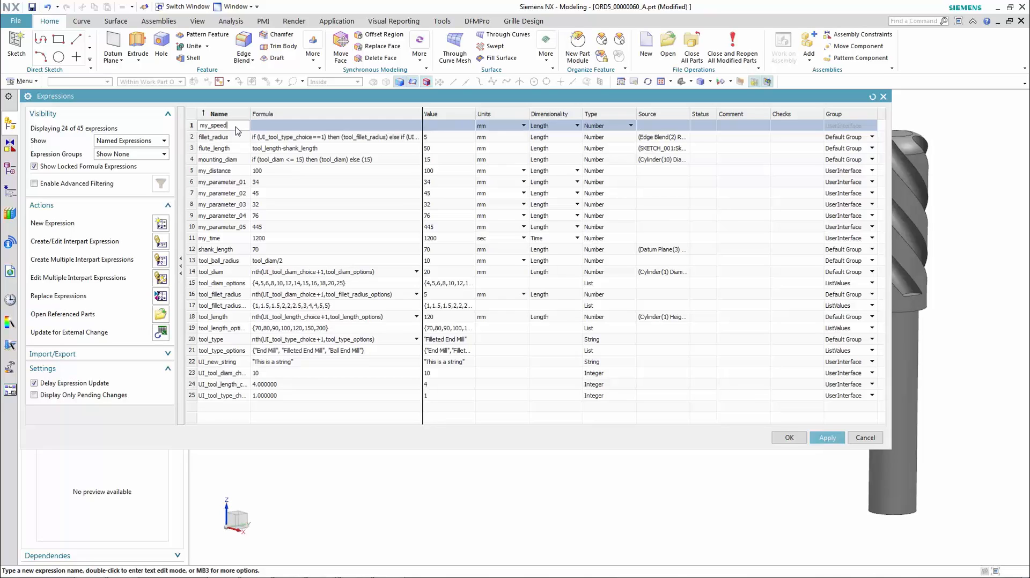
type("y_speed")
key("Tab")
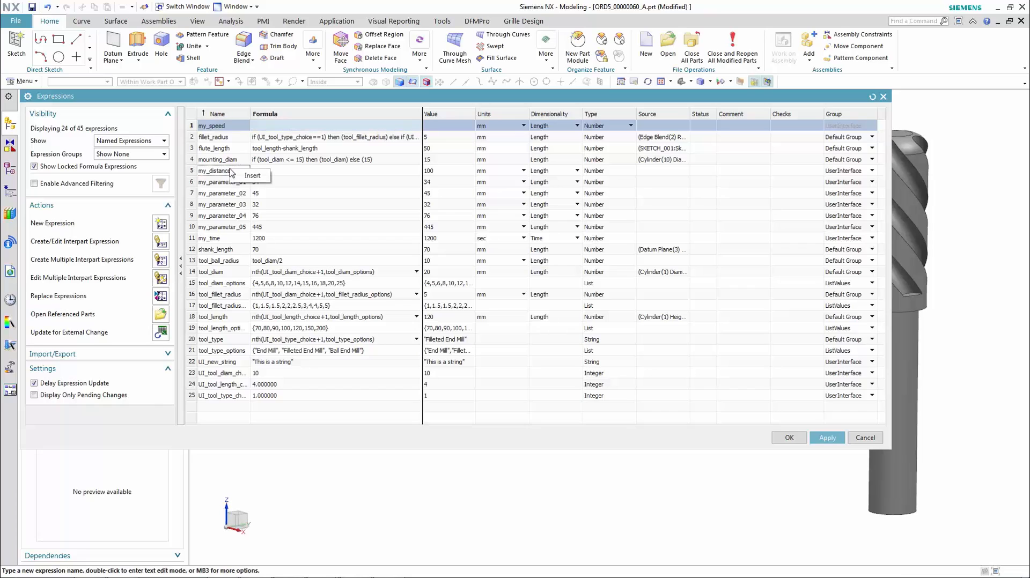
left_click(244, 171)
type("/ my_time")
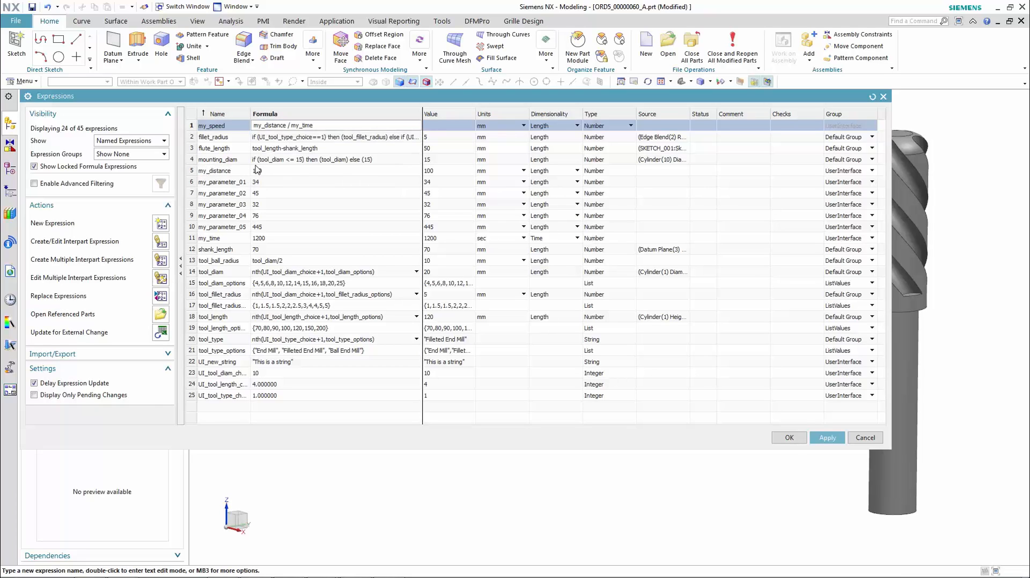
key("Return")
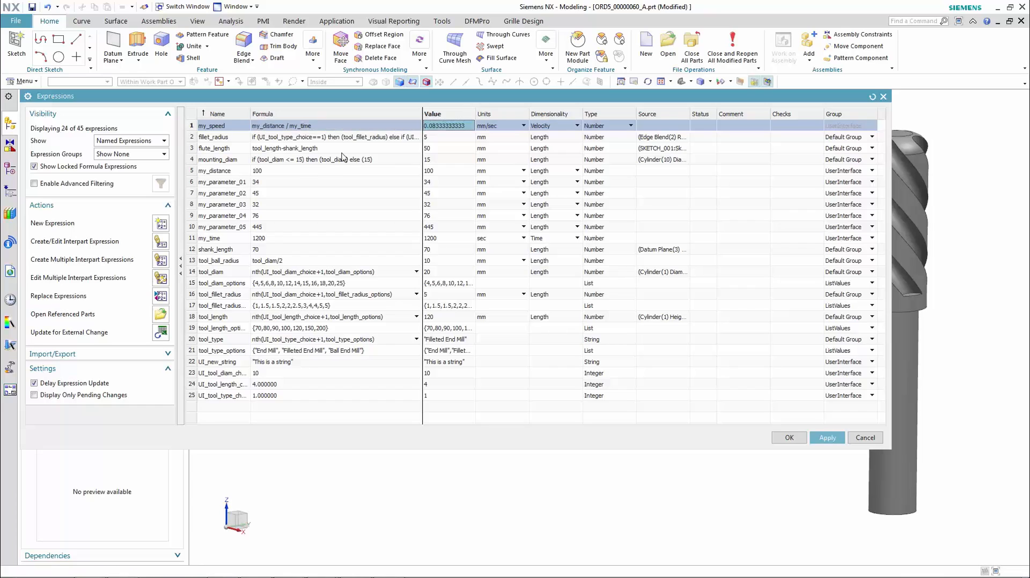
Set the units of my_speed to km/hr and apply the new expression.
left_click(515, 128)
left_click(523, 125)
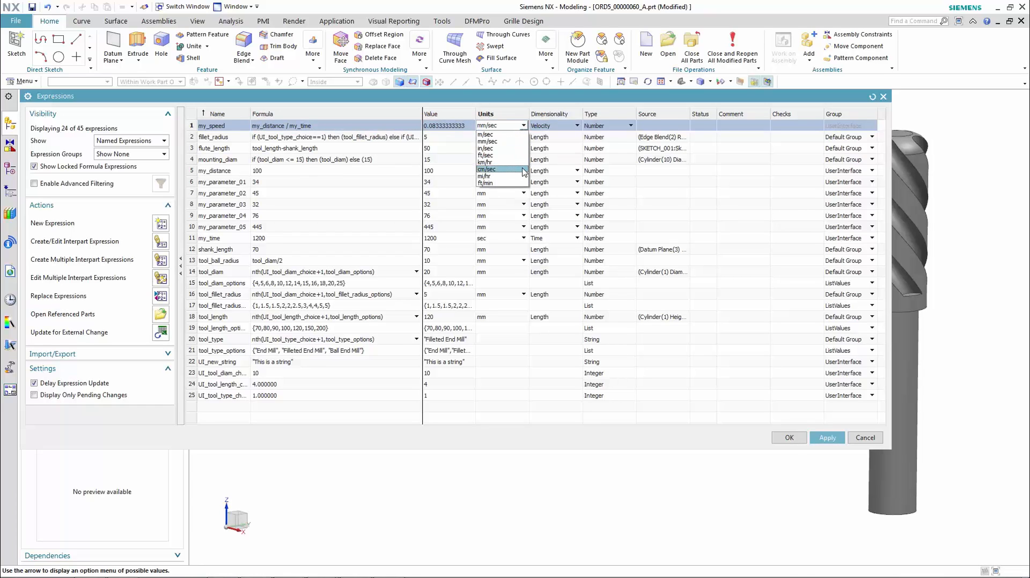
left_click(523, 163)
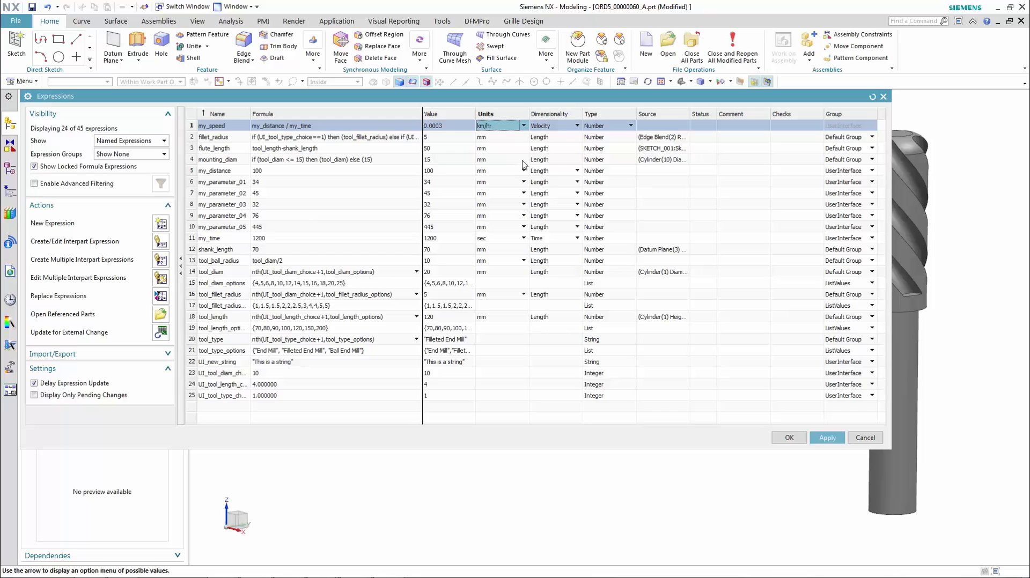
left_click(828, 438)
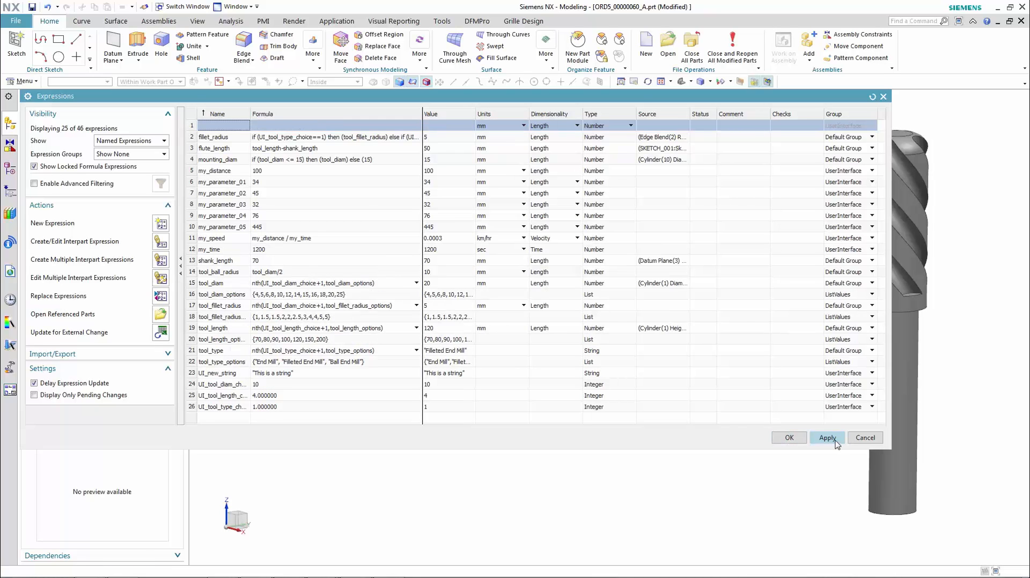
Enable advanced filtering and switch off its name filter so the named expressions are listed without the "diam" restriction.
left_click(37, 184)
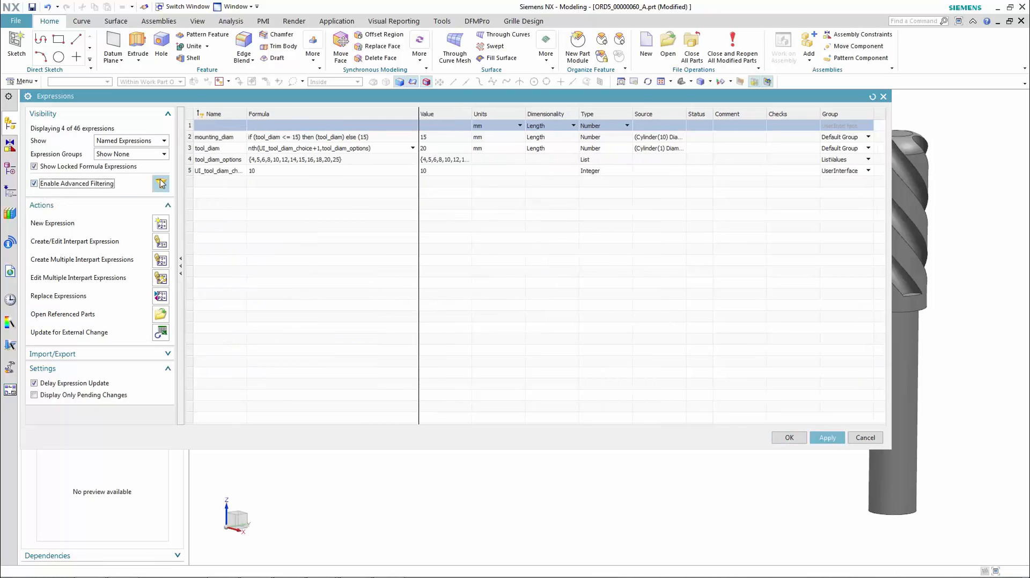
left_click(161, 184)
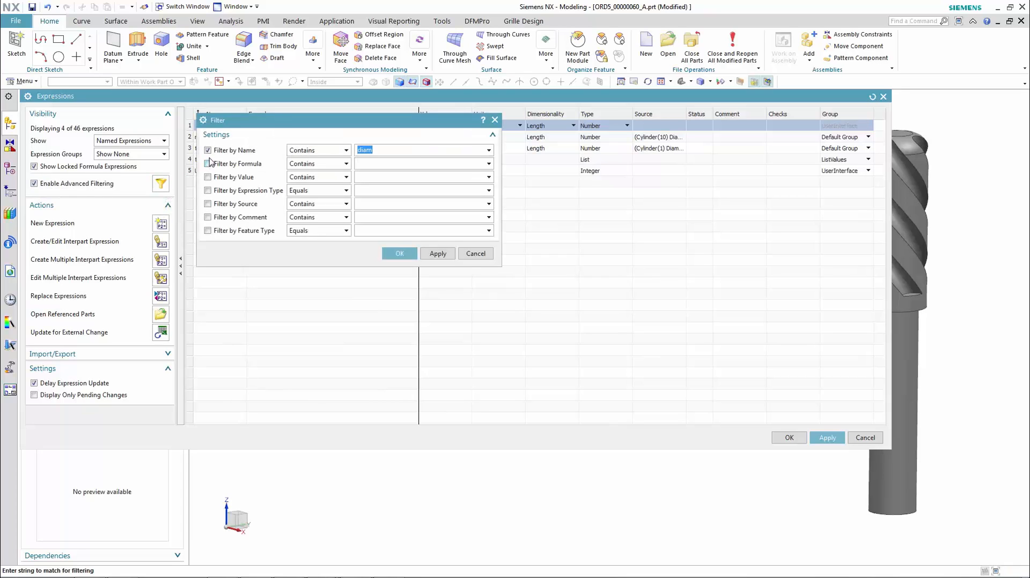
left_click(208, 152)
left_click(438, 254)
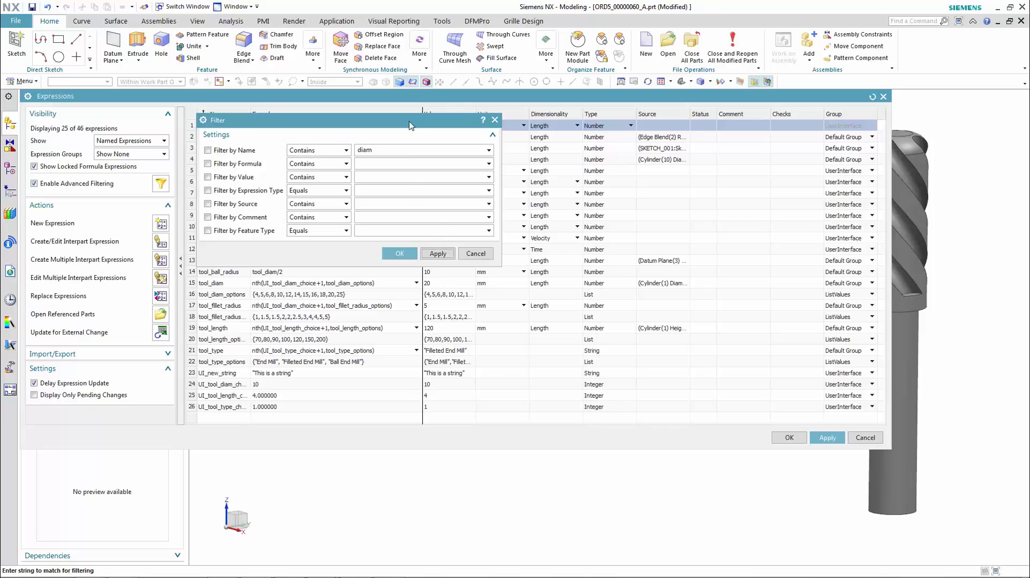
Filter the expressions to names containing "diam", close the filter settings, and turn advanced filtering off.
left_click_drag(410, 125, 405, 264)
left_click(219, 291)
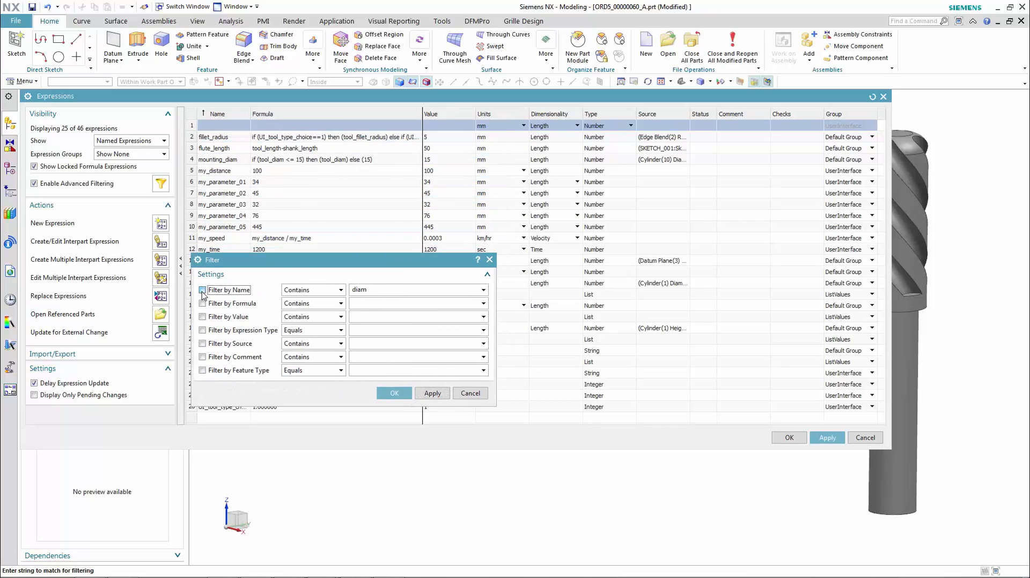
left_click(433, 393)
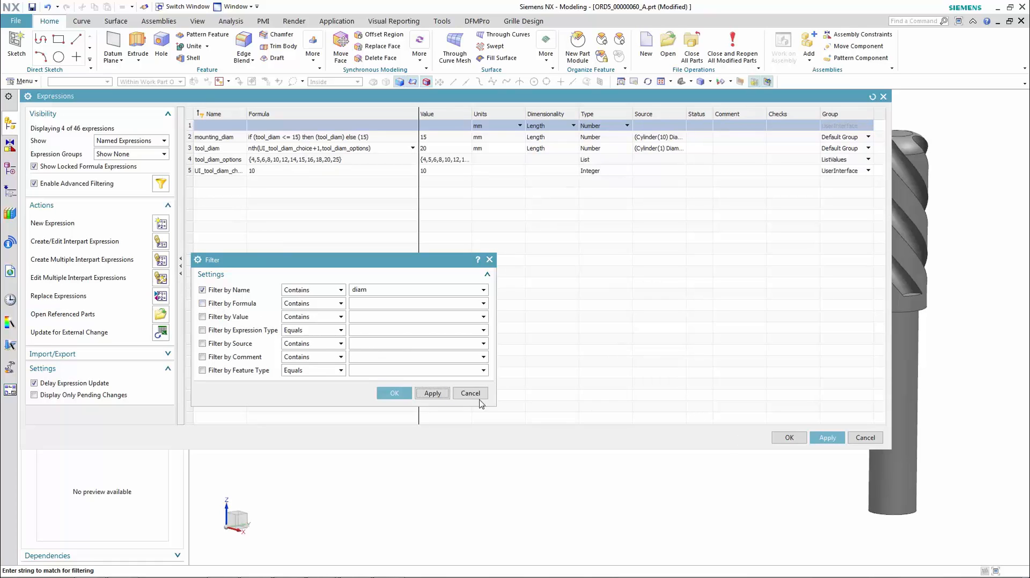
left_click(381, 394)
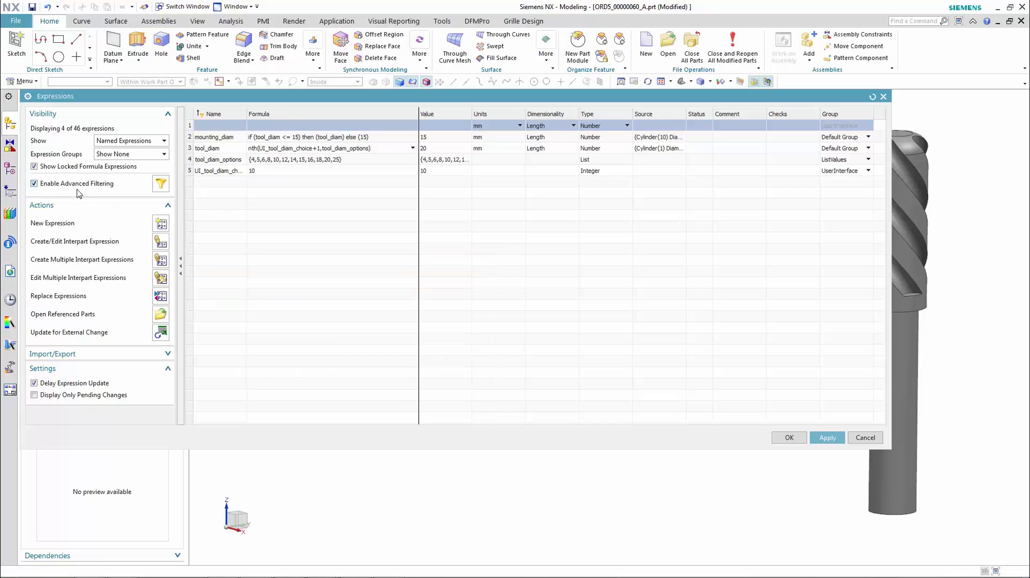
left_click(38, 186)
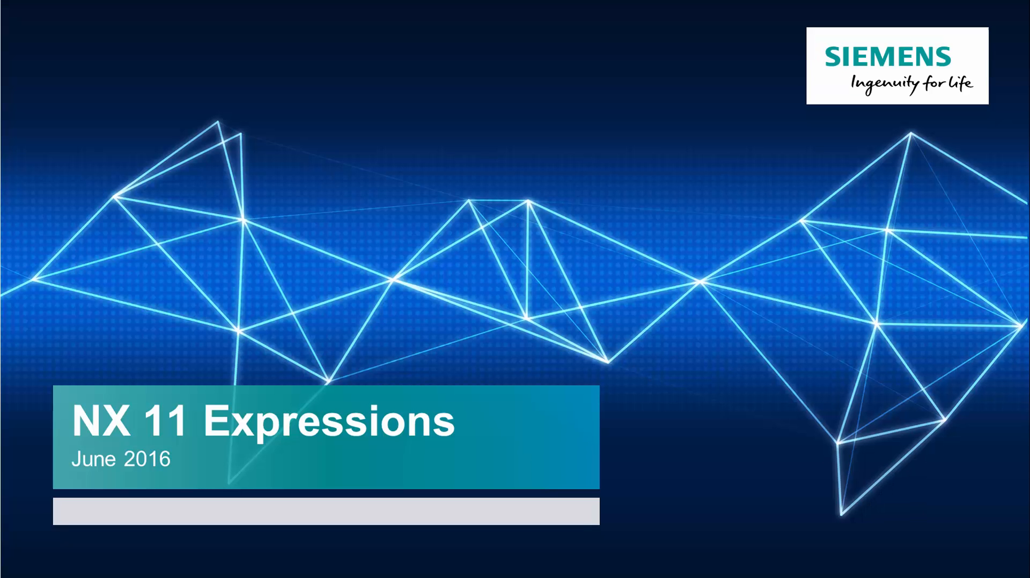